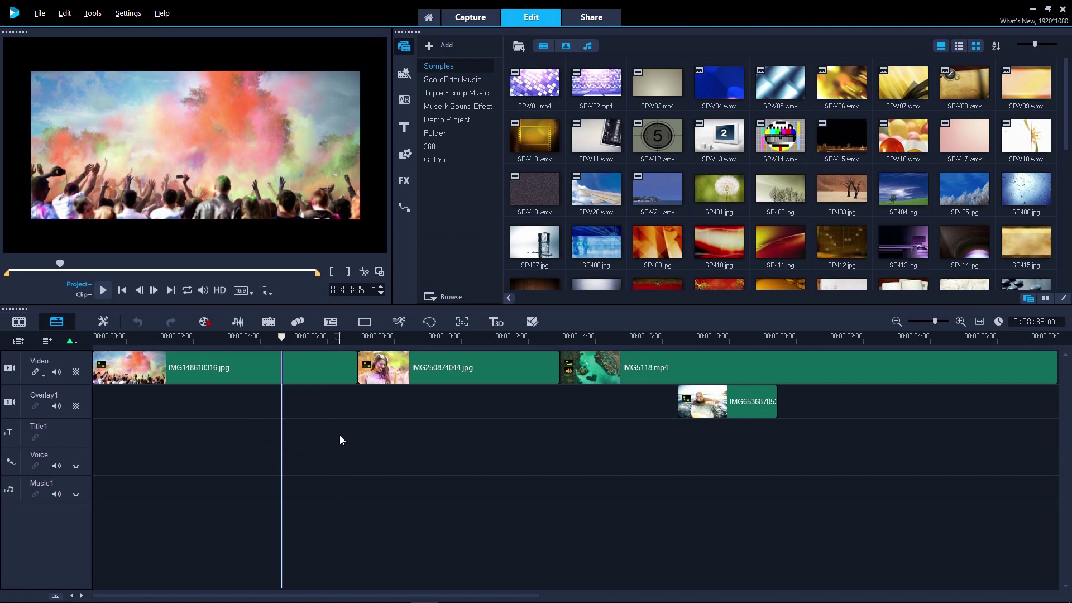
Step: Crop the festival crowd clip narrower from its right edge and shift the cropped area right
{"action": "left_click", "coordinate": [320, 371]}
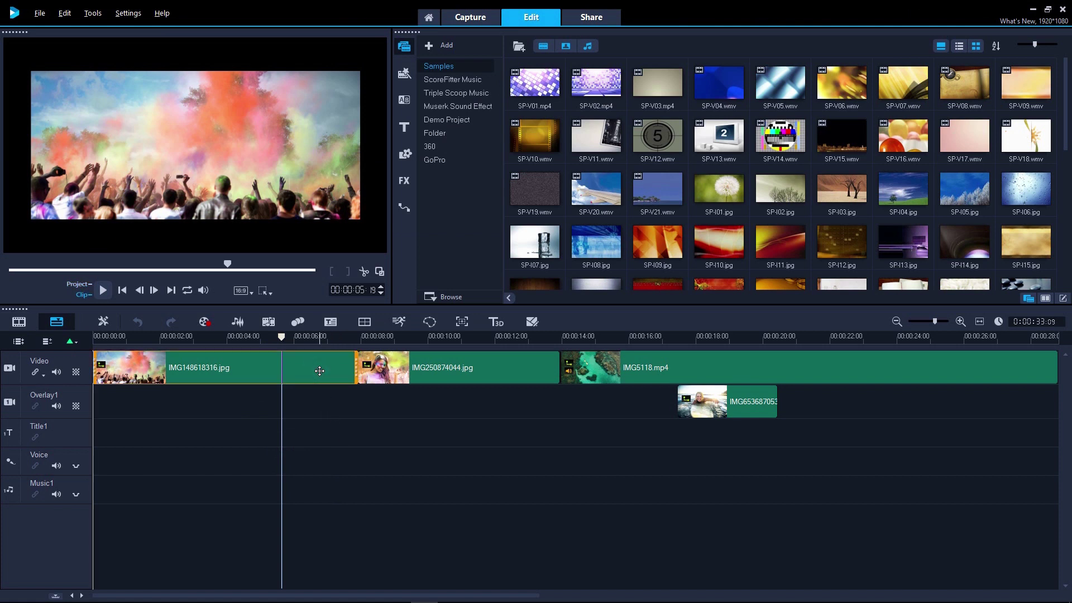
{"action": "left_click", "coordinate": [265, 291]}
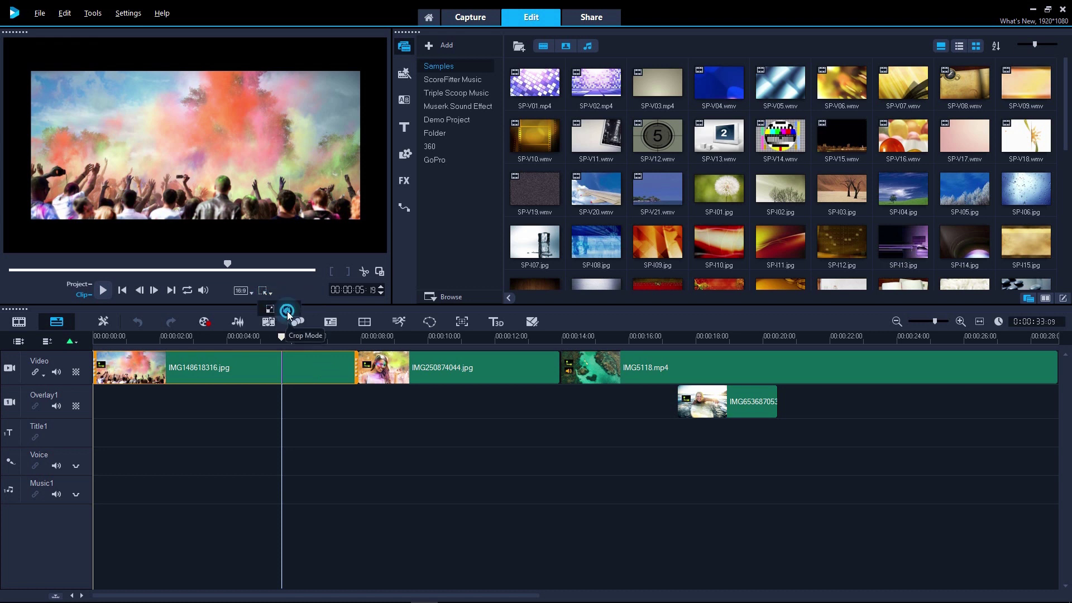
{"action": "left_click", "coordinate": [286, 309]}
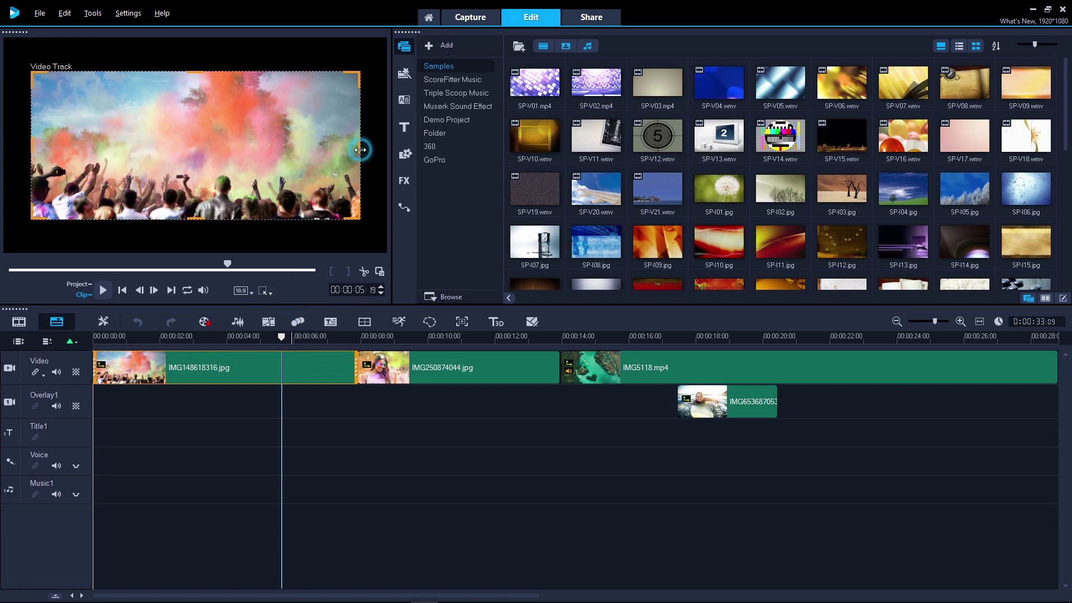
{"action": "left_click_drag", "start_coordinate": [360, 148], "coordinate": [301, 152]}
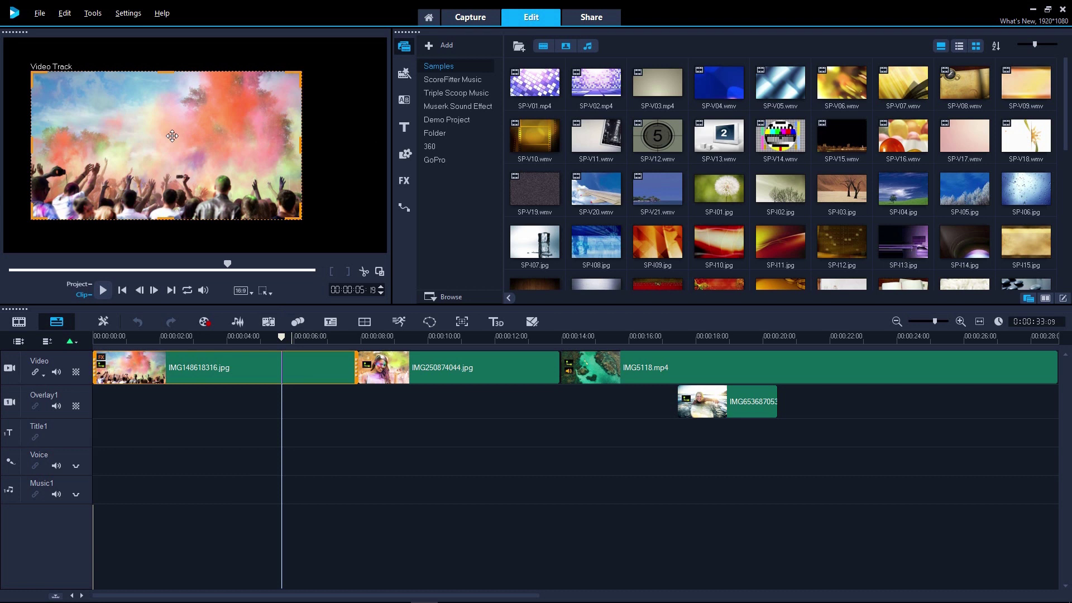
{"action": "left_click_drag", "start_coordinate": [172, 136], "coordinate": [203, 136]}
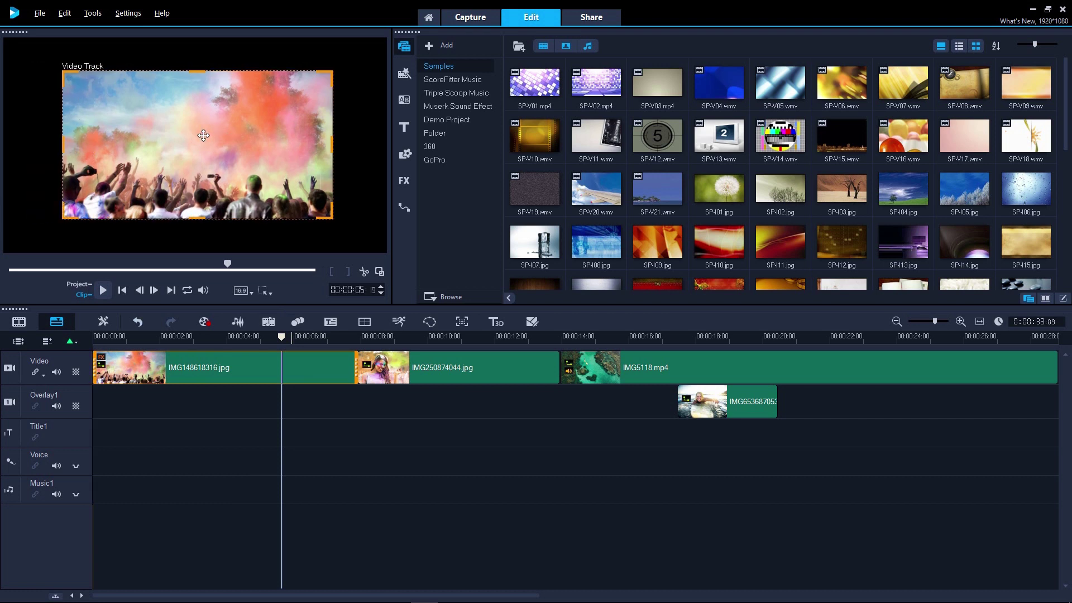
Step: Resize the smiling woman clip from the top-left corner so it fills the whole frame
{"action": "left_click", "coordinate": [442, 357]}
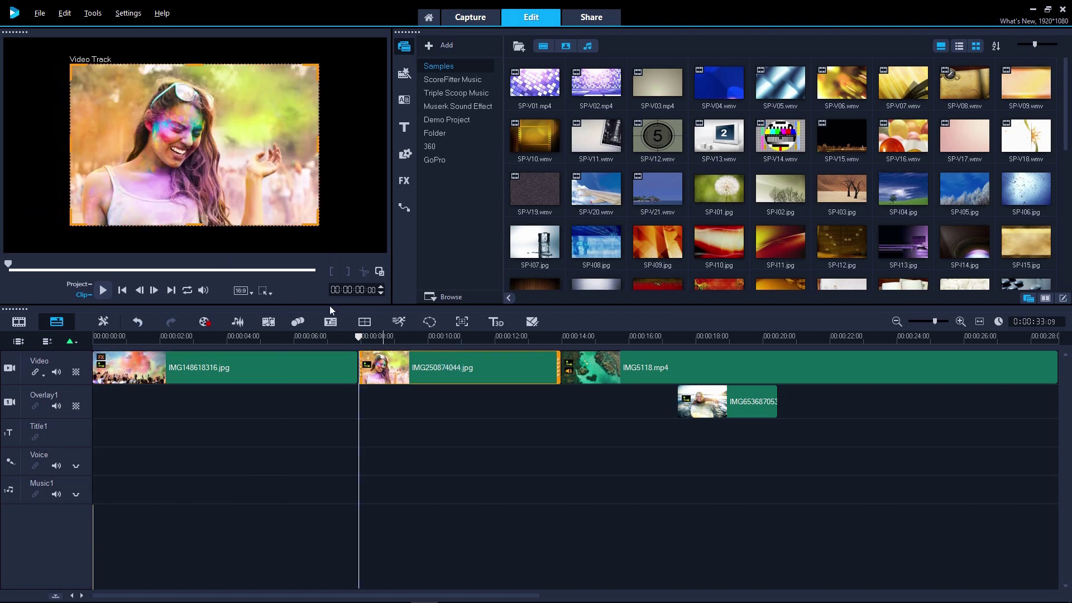
{"action": "left_click", "coordinate": [264, 291]}
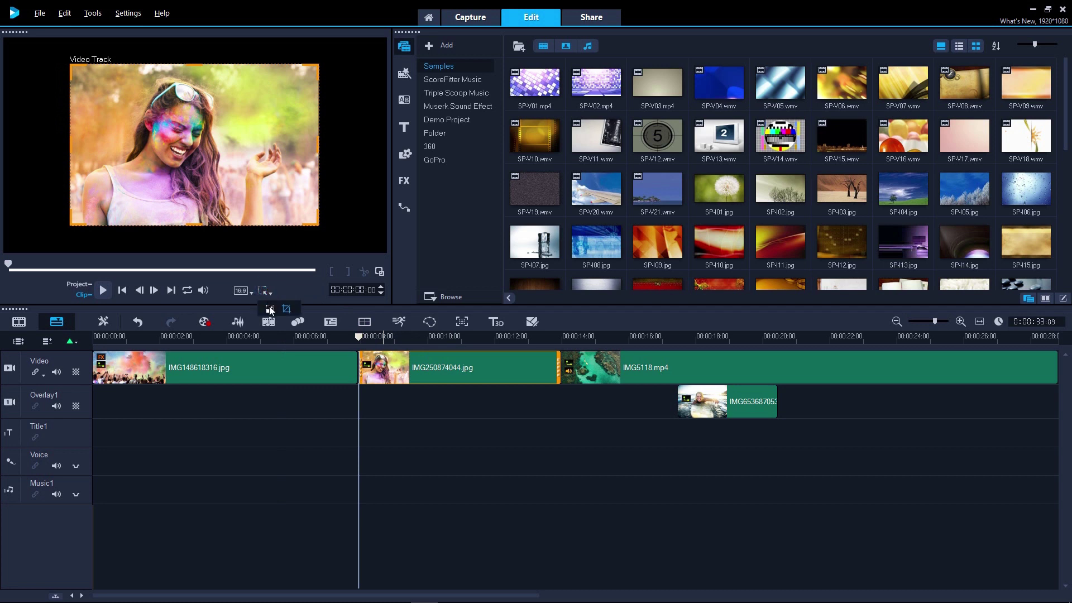
{"action": "left_click", "coordinate": [270, 310]}
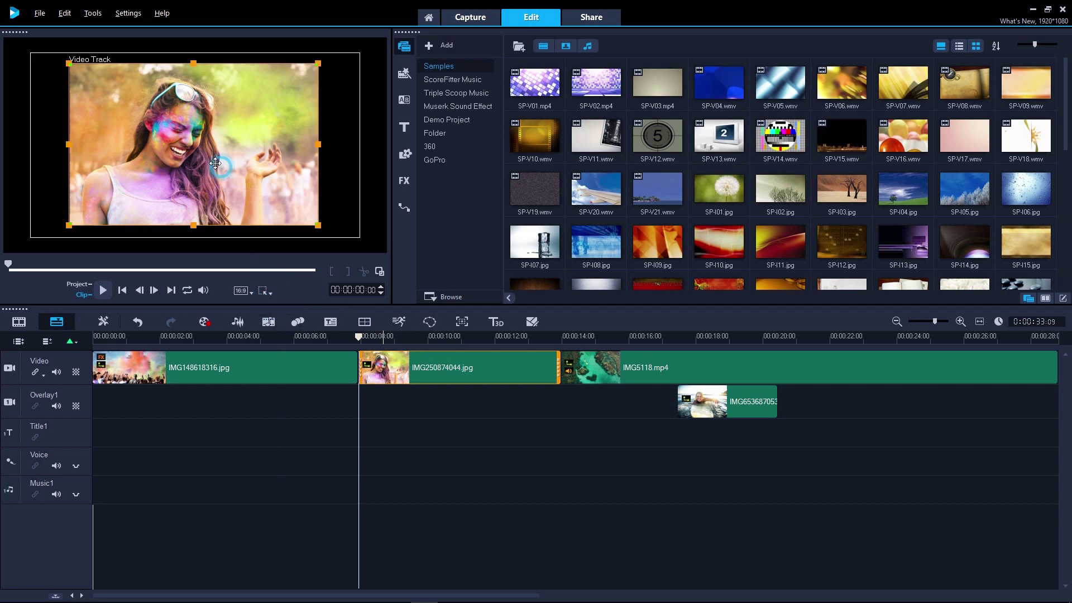
{"action": "left_click_drag", "start_coordinate": [215, 163], "coordinate": [139, 131]}
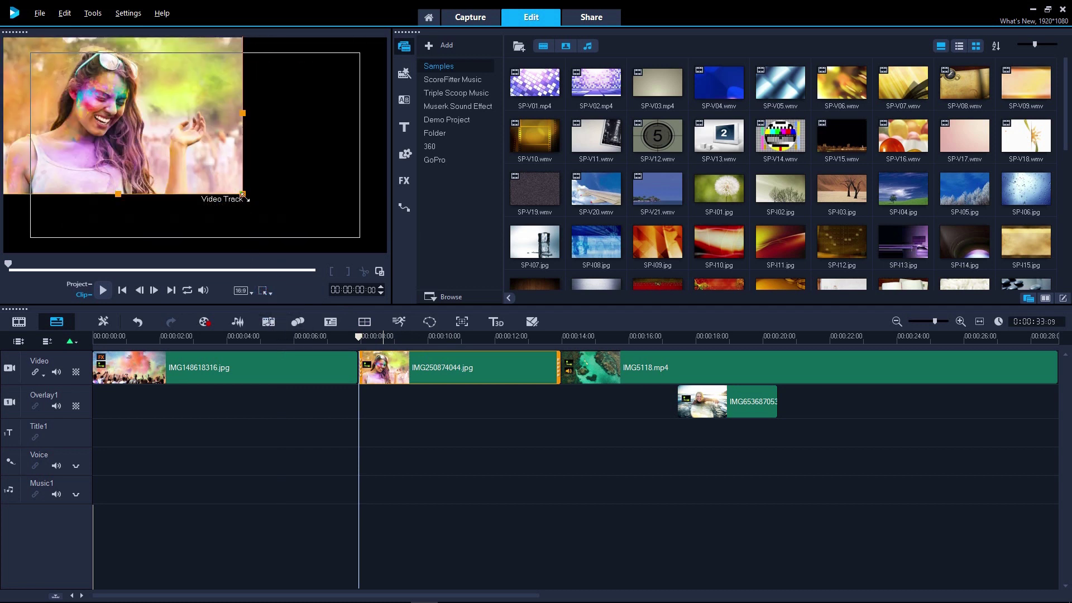
{"action": "left_click_drag", "start_coordinate": [244, 195], "coordinate": [387, 253]}
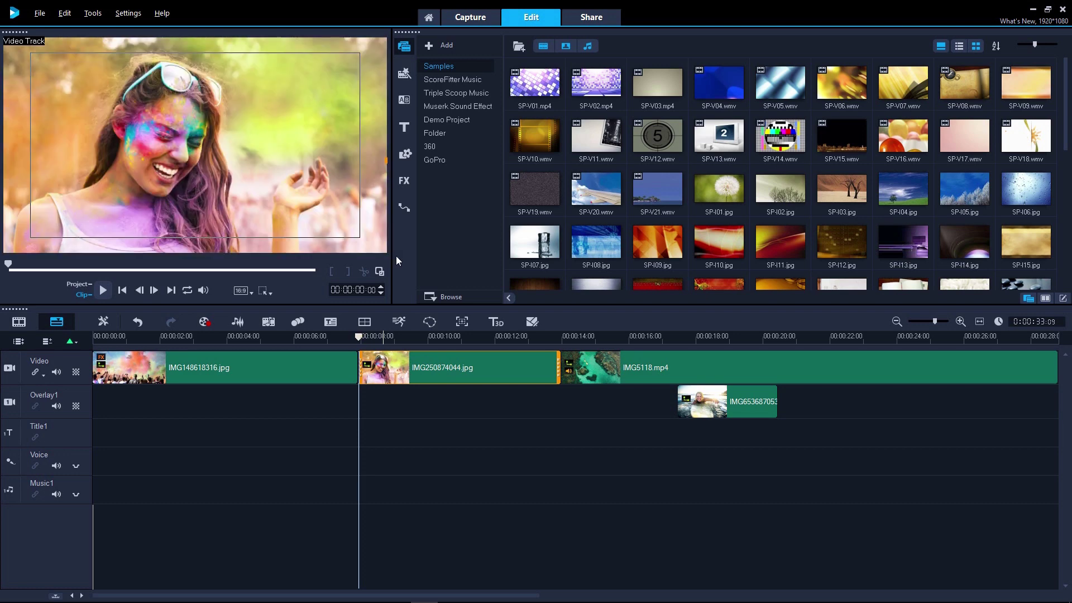
{"action": "left_click", "coordinate": [752, 400]}
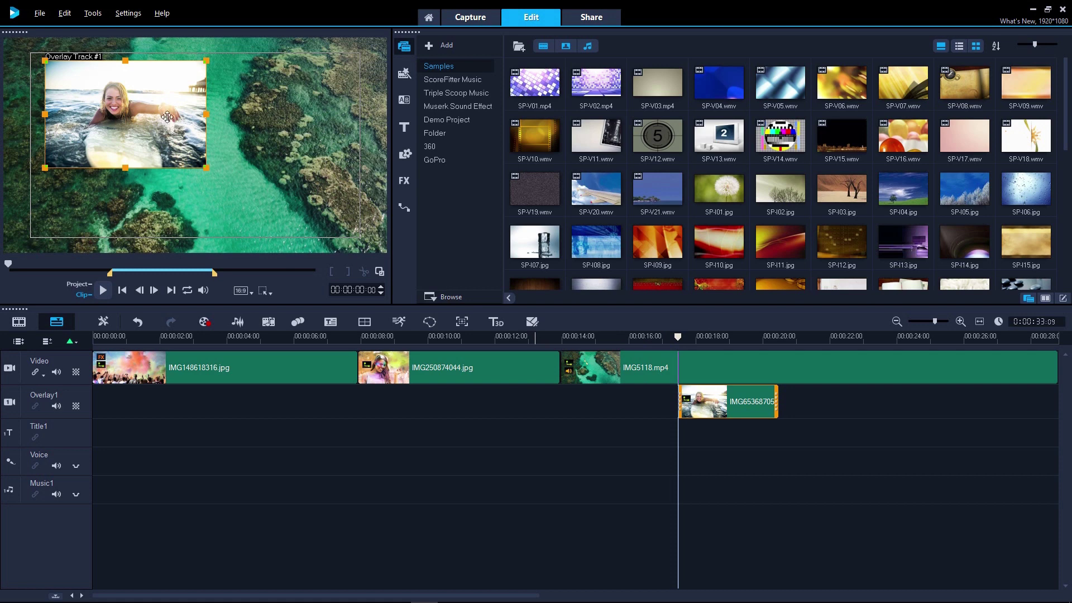
Step: Drag the surfer overlay picture toward the frame centre, then check the aspect-ratio choices
{"action": "left_click_drag", "start_coordinate": [134, 107], "coordinate": [202, 138]}
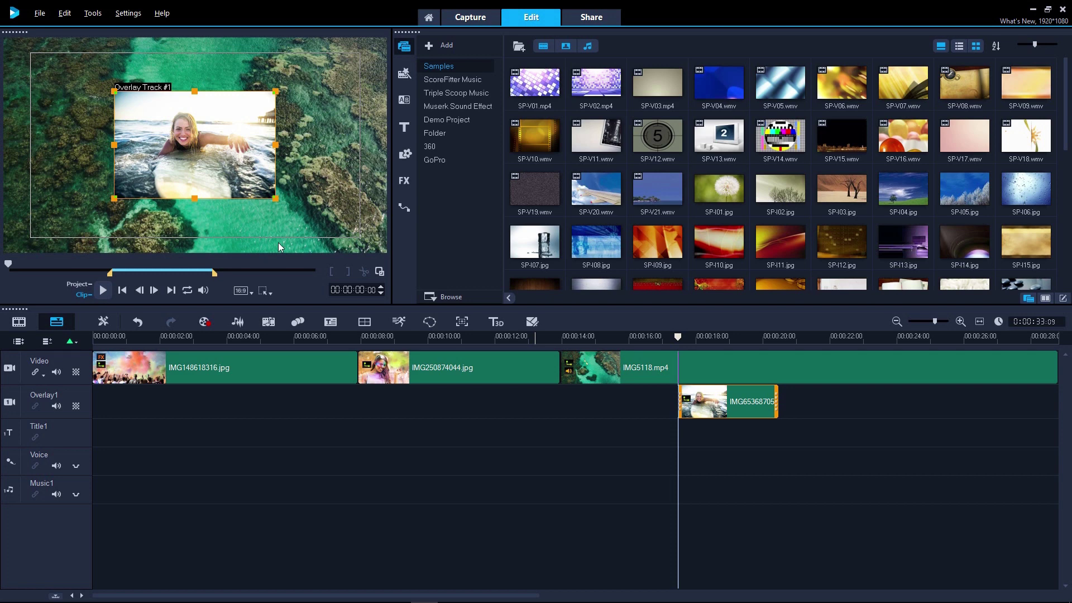
{"action": "left_click", "coordinate": [244, 292]}
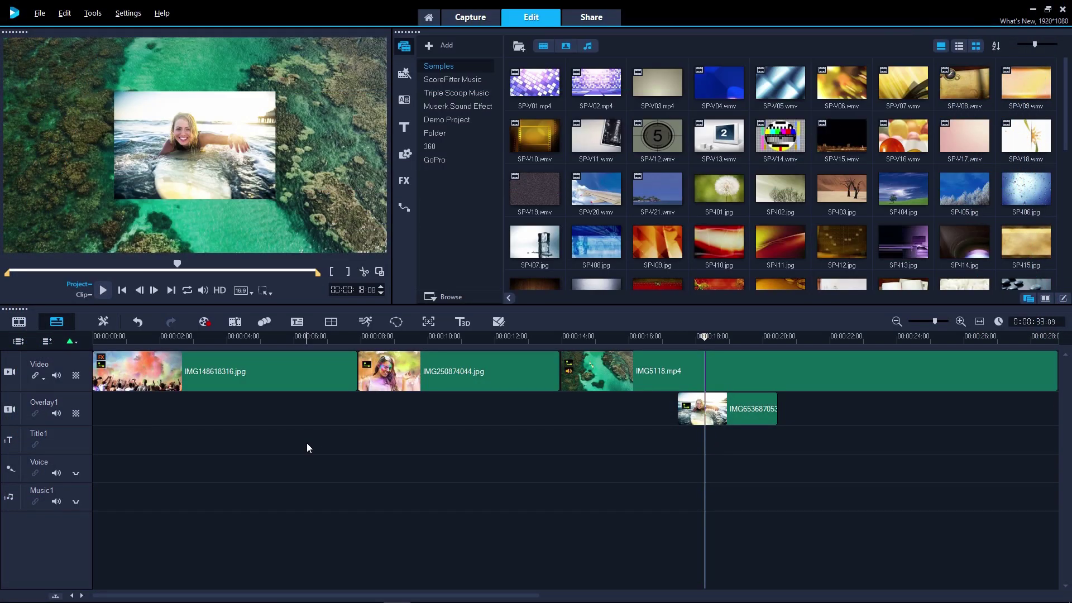
Step: Drag the Video/Overlay1 header boundary down to enlarge the Video track's thumbnails
{"action": "left_click", "coordinate": [309, 391]}
{"action": "left_click_drag", "start_coordinate": [308, 391], "coordinate": [303, 418]}
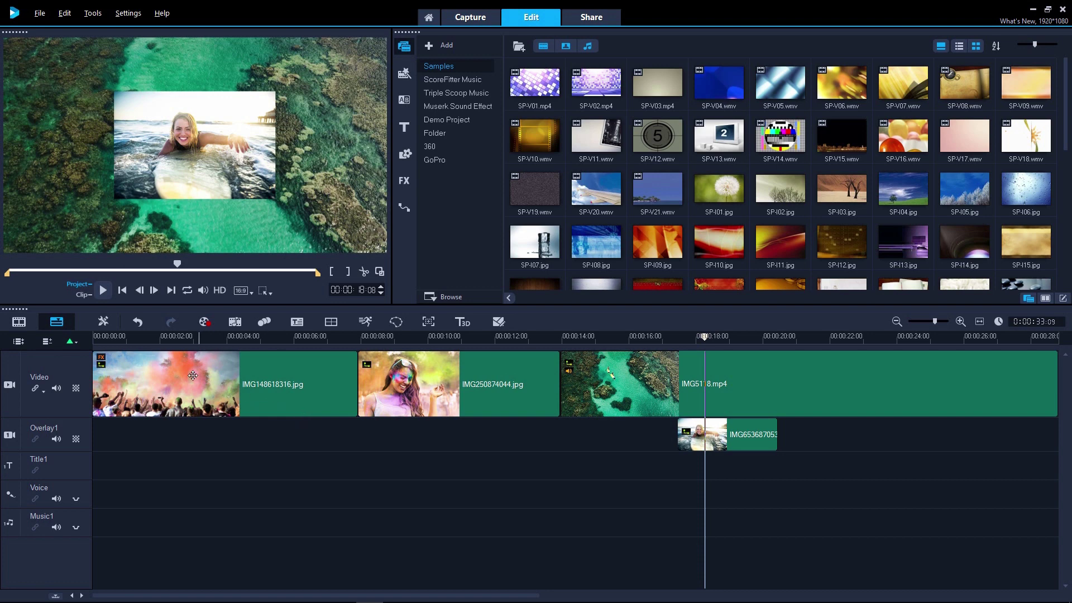
{"action": "left_click", "coordinate": [106, 326]}
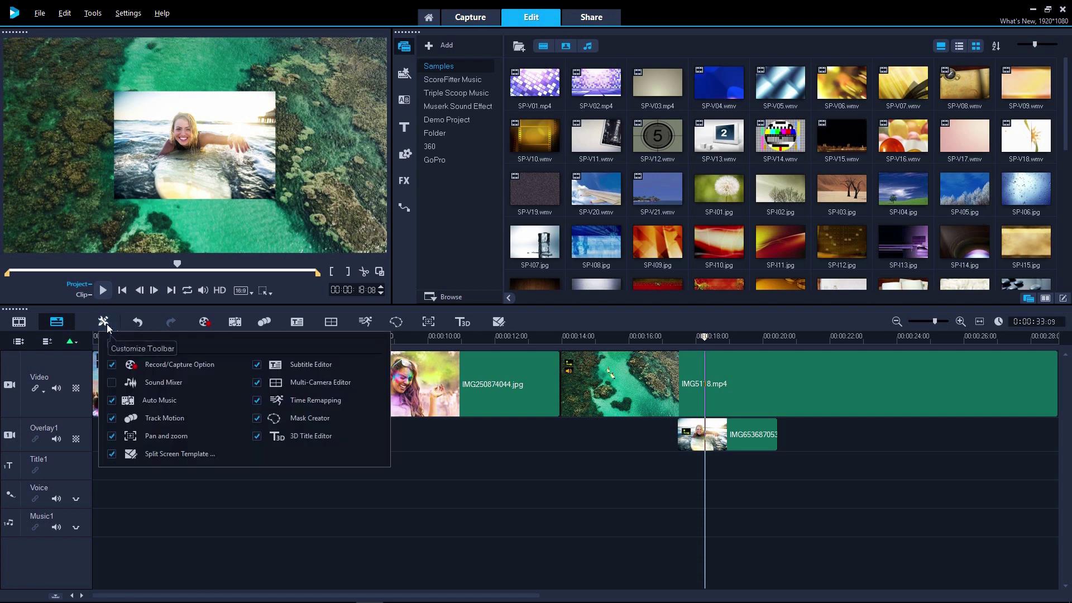
Step: Check Sound Mixer and uncheck 3D Title Editor in the timeline toolbar customization list
{"action": "left_click", "coordinate": [111, 382]}
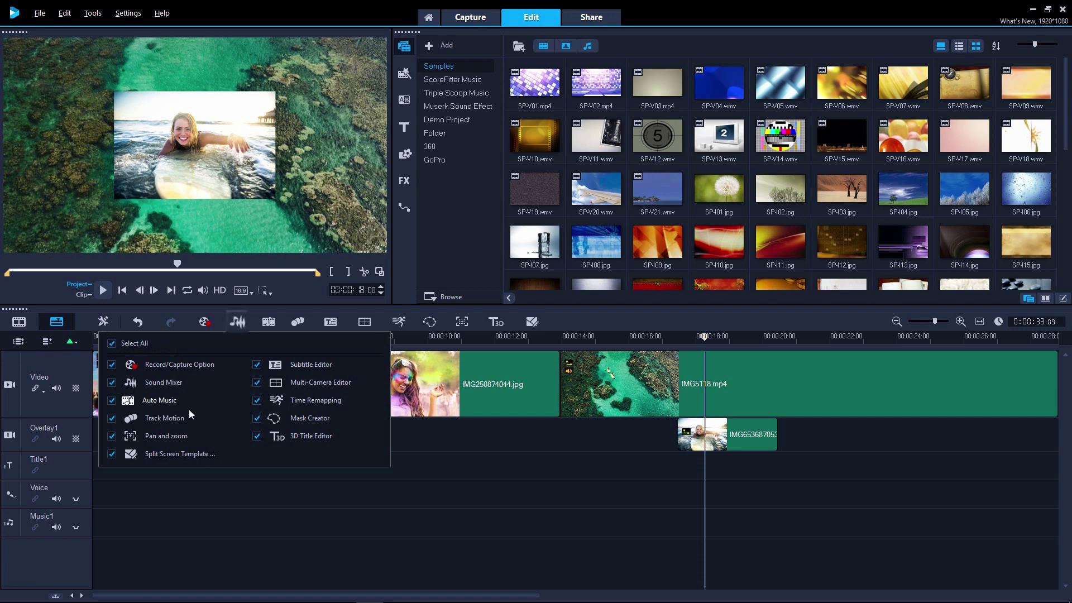
{"action": "left_click", "coordinate": [258, 436]}
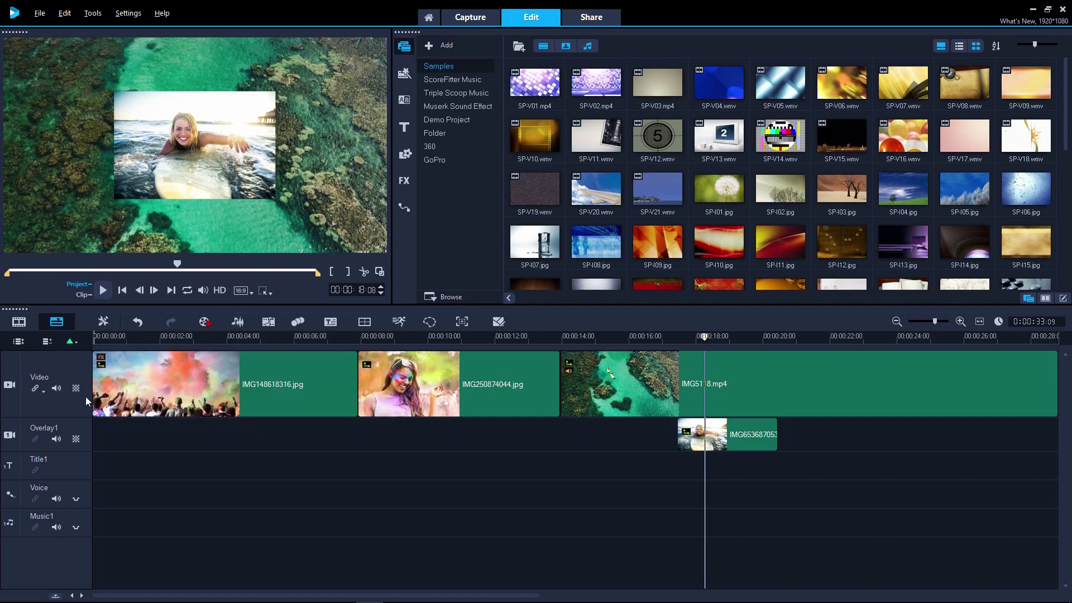
Step: Add an Overlay1 transparency keyframe and lower the track's opacity to about 72
{"action": "left_click", "coordinate": [57, 389]}
{"action": "left_click", "coordinate": [57, 389]}
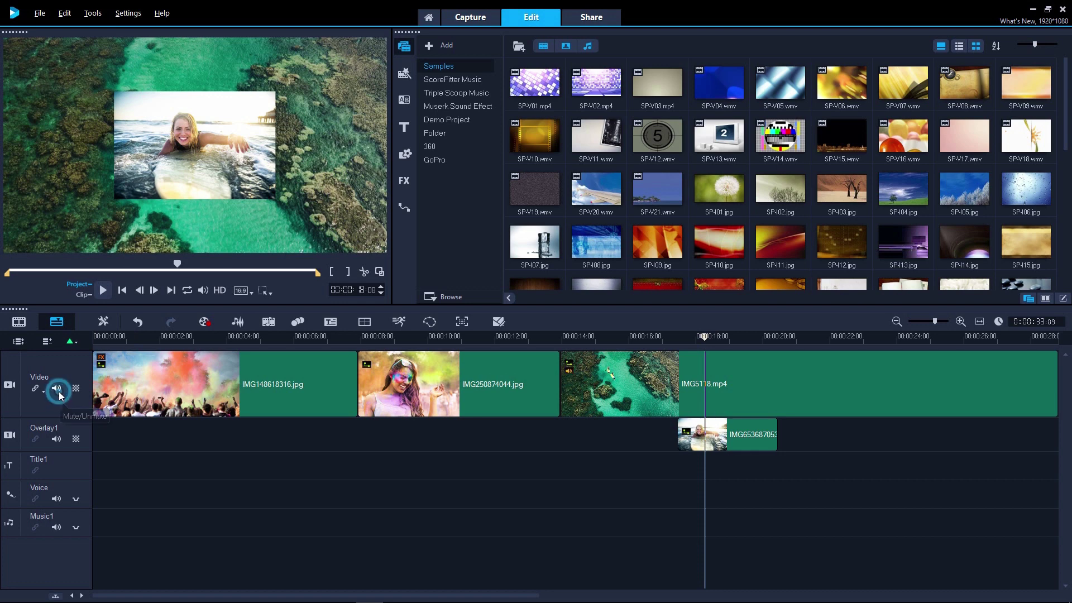
{"action": "left_click", "coordinate": [77, 440]}
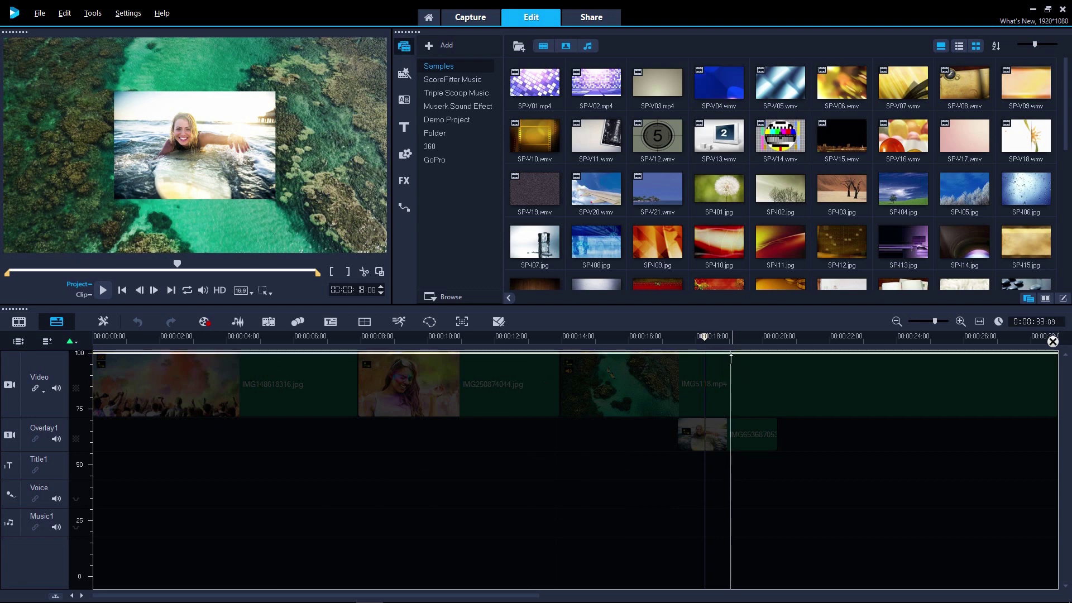
{"action": "left_click", "coordinate": [732, 353]}
{"action": "left_click_drag", "start_coordinate": [731, 382], "coordinate": [731, 416]}
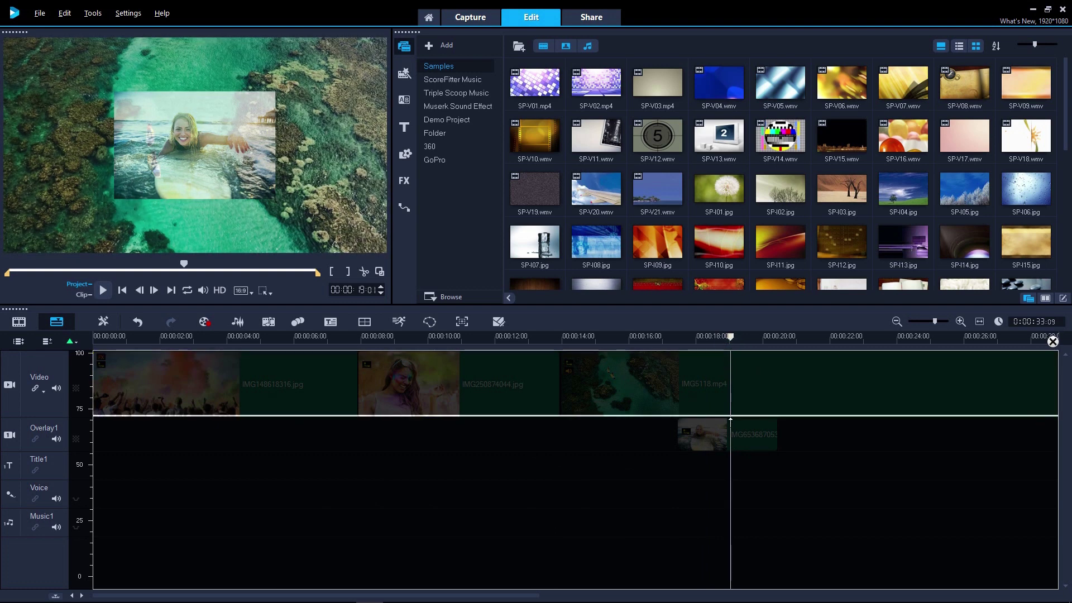
{"action": "left_click", "coordinate": [1052, 342]}
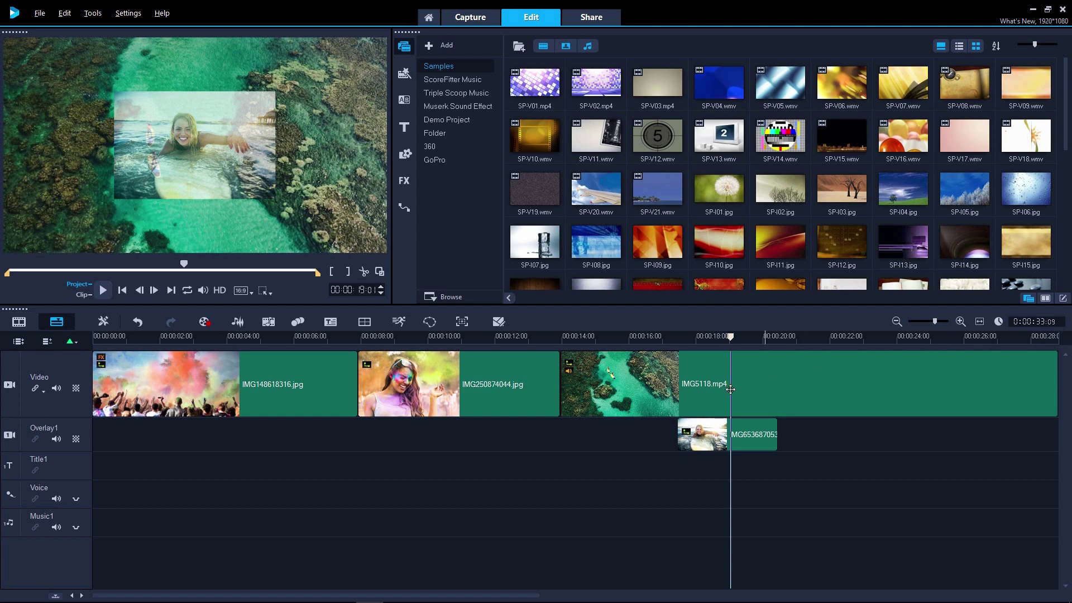
Step: Switch timeline markers to cue points and move the playhead to about 00:00:17
{"action": "left_click", "coordinate": [73, 342]}
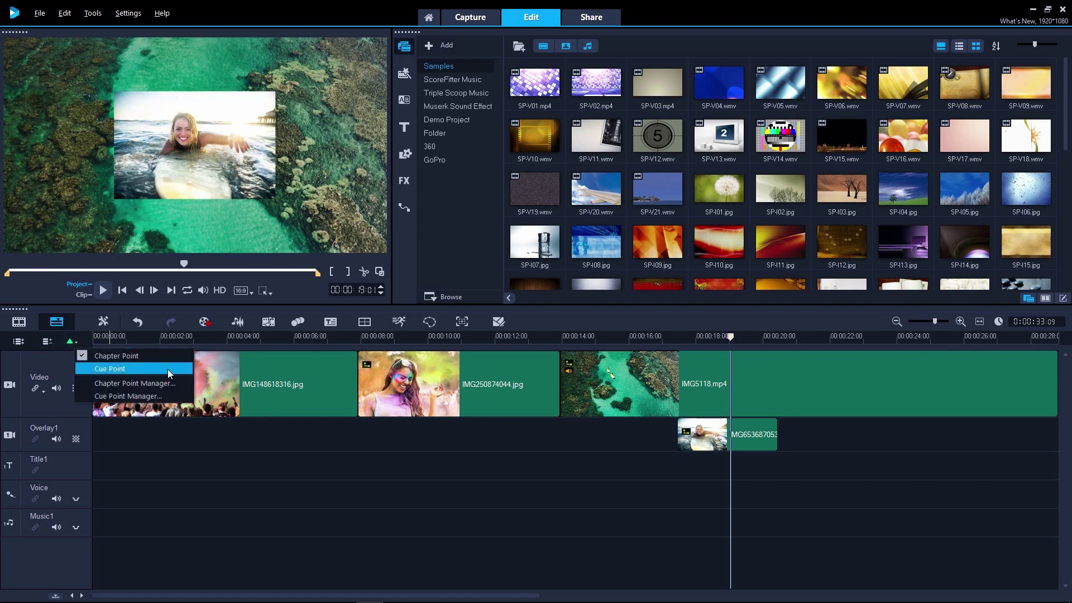
{"action": "left_click", "coordinate": [167, 370]}
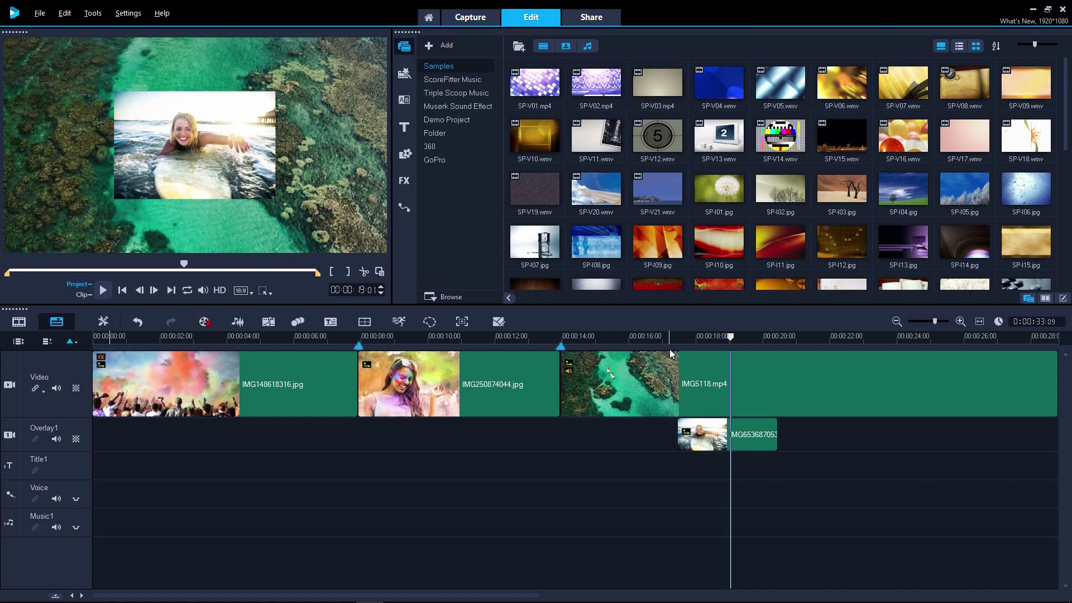
{"action": "left_click", "coordinate": [674, 335]}
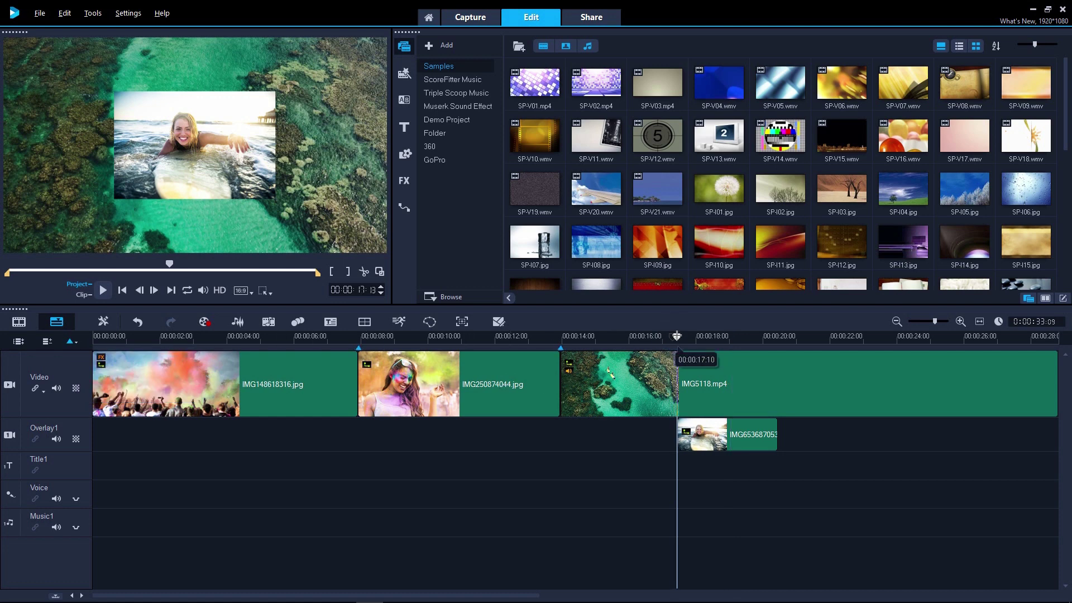
Step: Switch markers back to chapter points and add one at 00:00:13
{"action": "left_click", "coordinate": [71, 343]}
{"action": "left_click", "coordinate": [90, 357]}
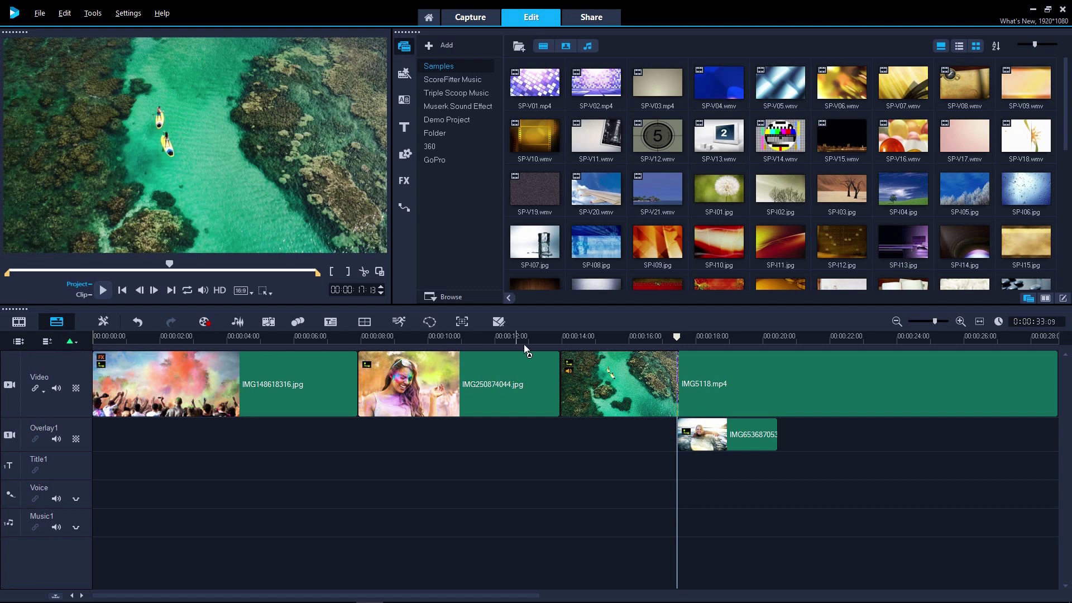
{"action": "left_click", "coordinate": [560, 338]}
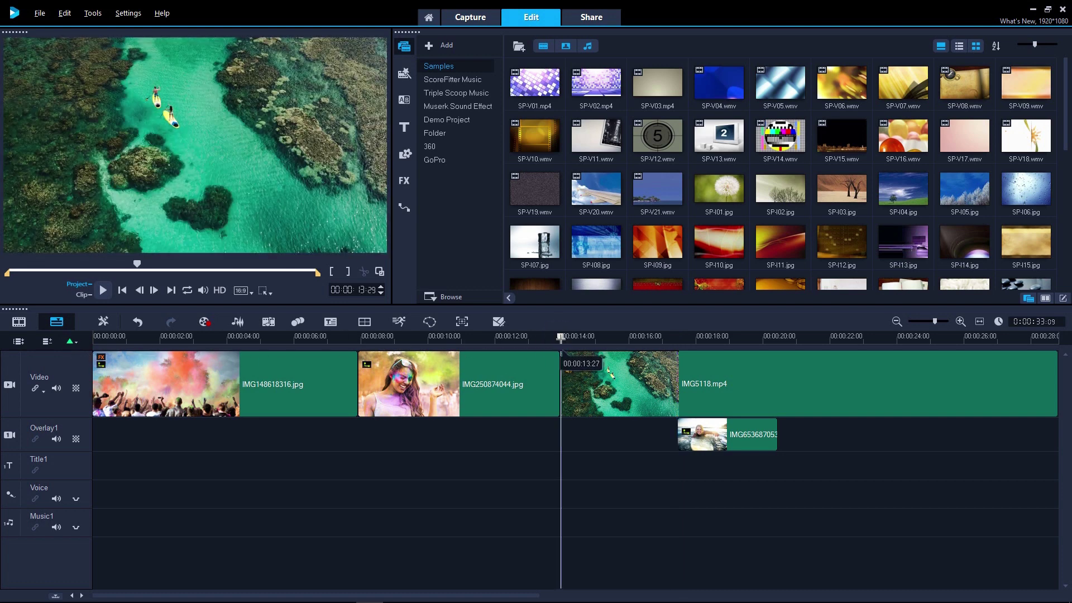
{"action": "left_click", "coordinate": [70, 342]}
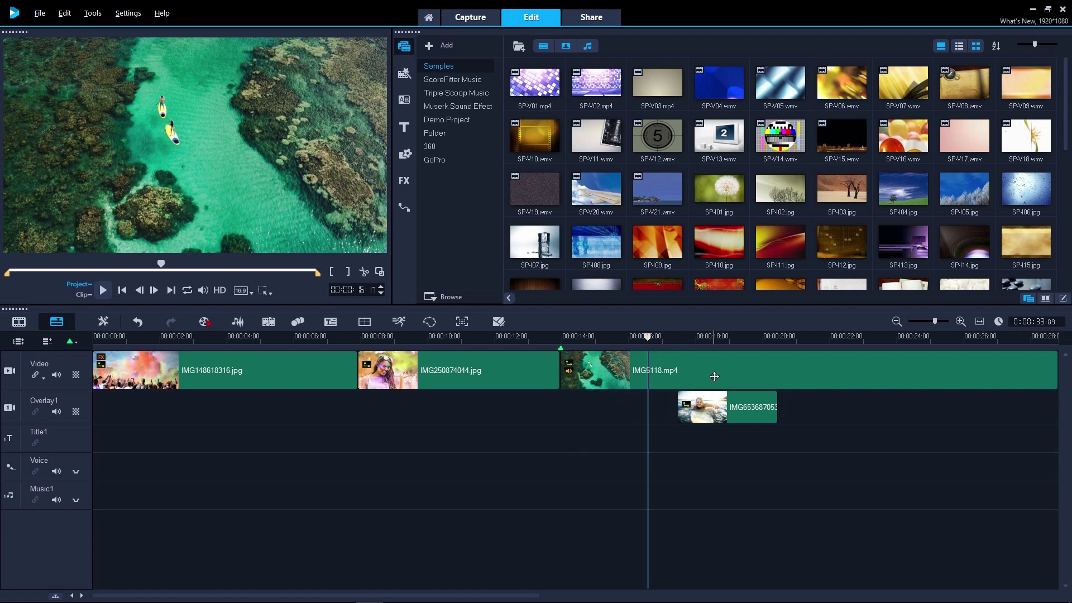
Step: Open the aerial water clip's Options and compare library-only, options-only and side-by-side layouts
{"action": "double_click", "coordinate": [715, 377]}
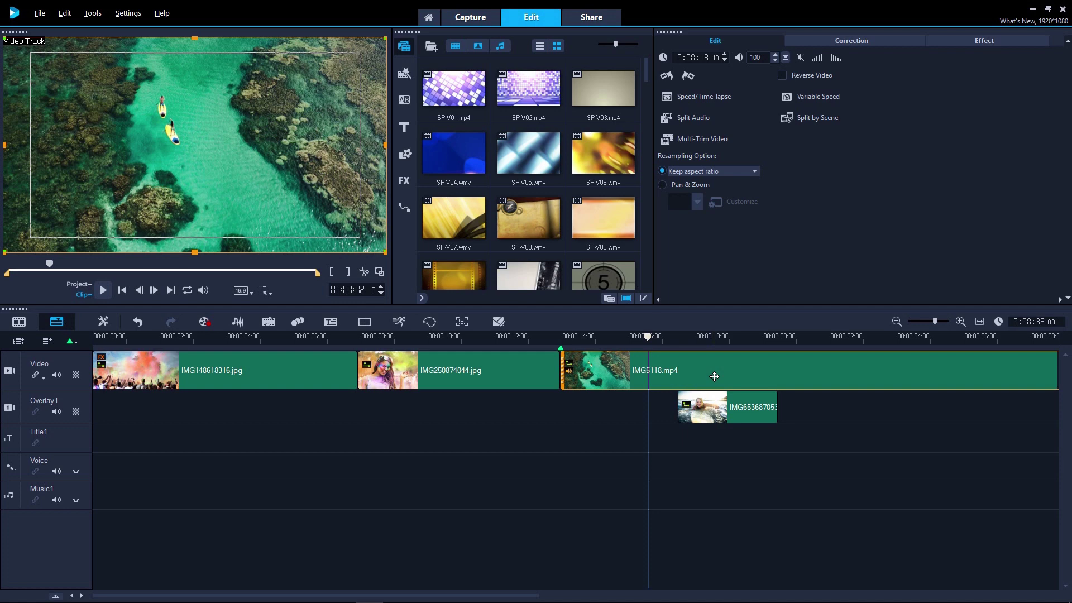
{"action": "left_click", "coordinate": [609, 300]}
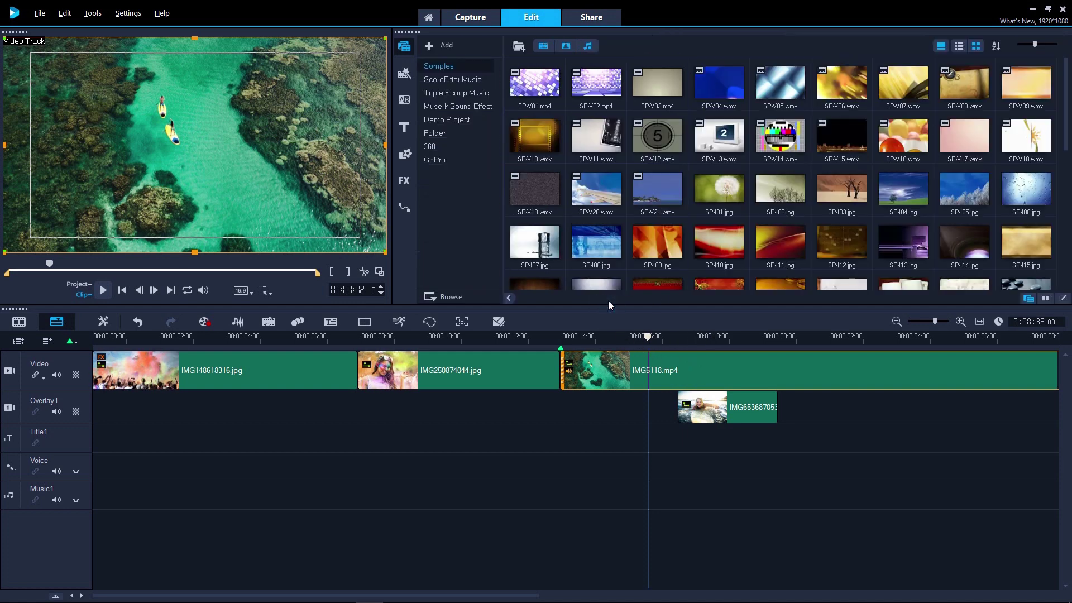
{"action": "left_click", "coordinate": [1062, 300]}
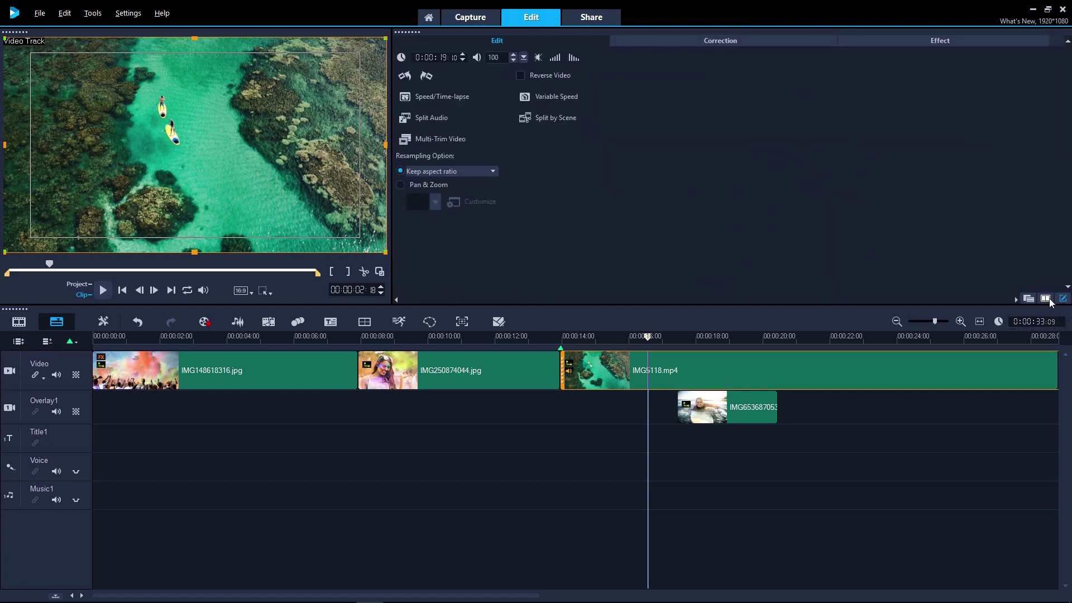
{"action": "left_click", "coordinate": [1046, 299]}
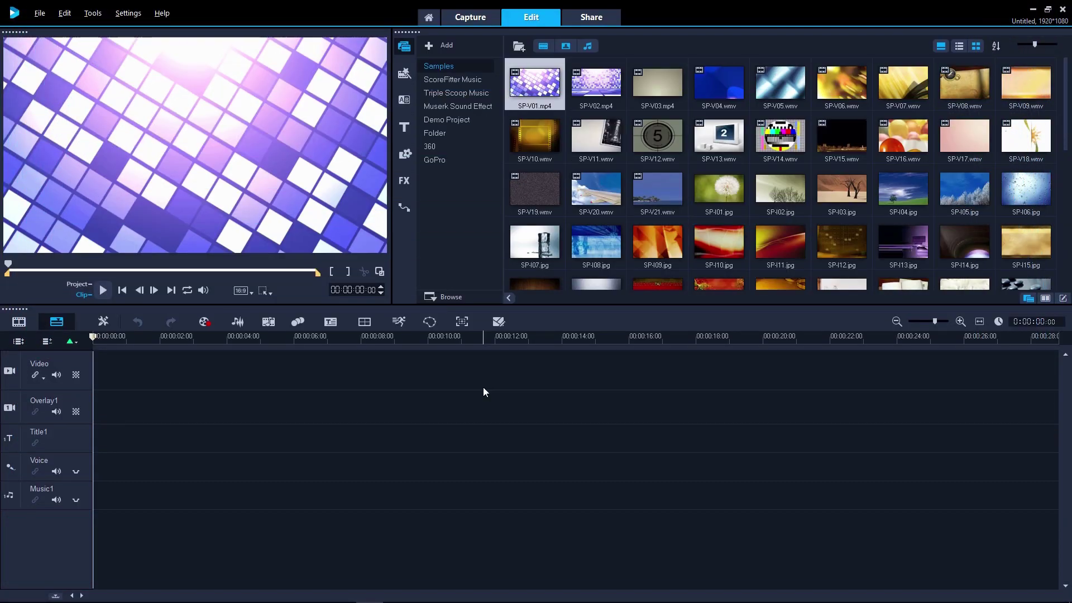
Step: Place the IP-04 three-panel split-screen template on the timeline
{"action": "left_click", "coordinate": [405, 72]}
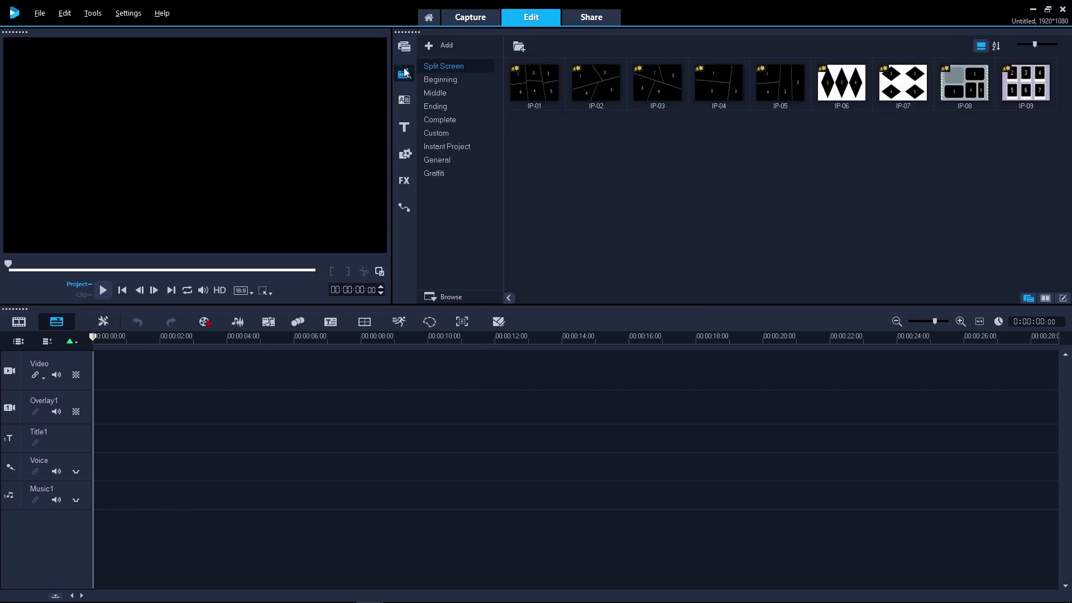
{"action": "left_click", "coordinate": [721, 91]}
{"action": "left_click_drag", "start_coordinate": [721, 91], "coordinate": [257, 363]}
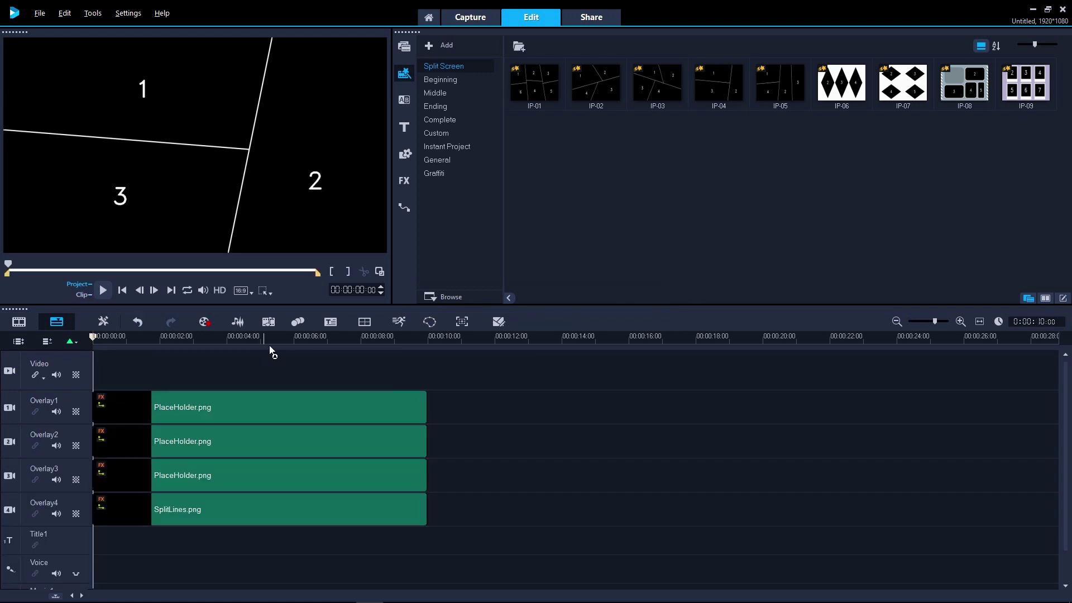
Step: Replace the first placeholder with IMG1944.mov from the project folder and reposition the lantern clip
{"action": "left_click", "coordinate": [406, 47]}
{"action": "left_click", "coordinate": [435, 108]}
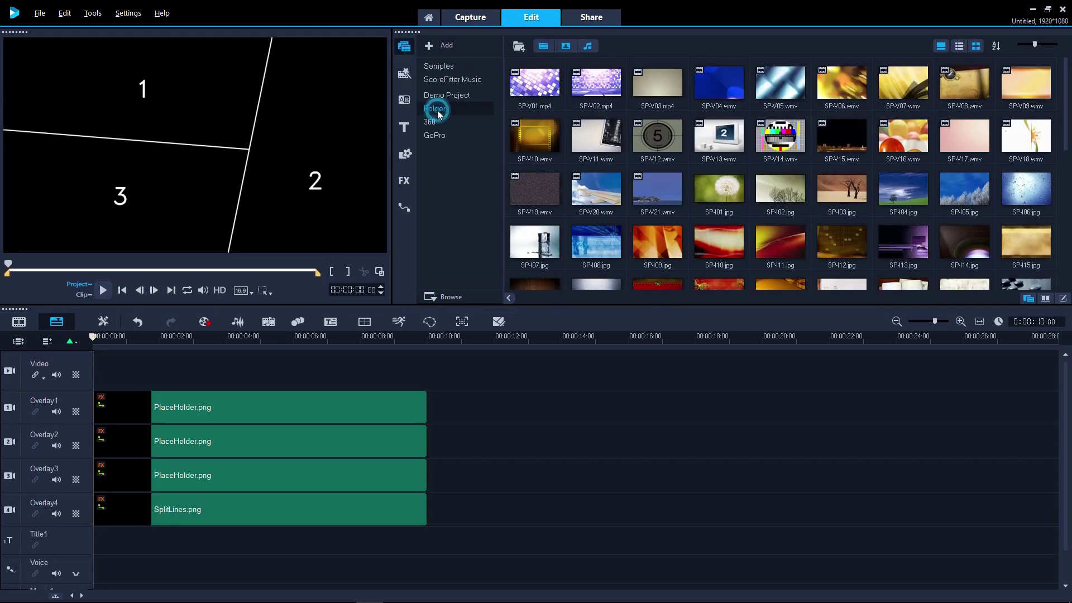
{"action": "left_click_drag", "start_coordinate": [535, 84], "coordinate": [141, 413]}
{"action": "key", "text": "ctrl"}
{"action": "left_click_drag", "start_coordinate": [340, 223], "coordinate": [180, 105]}
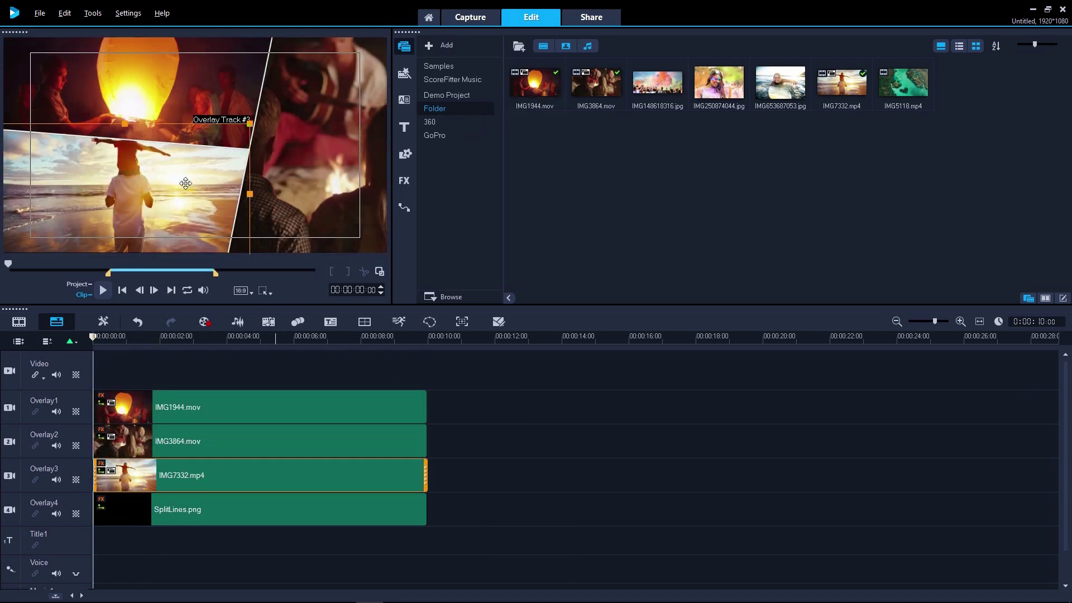
Step: Play the whole split-screen project in the preview, then stop it
{"action": "left_click", "coordinate": [89, 285]}
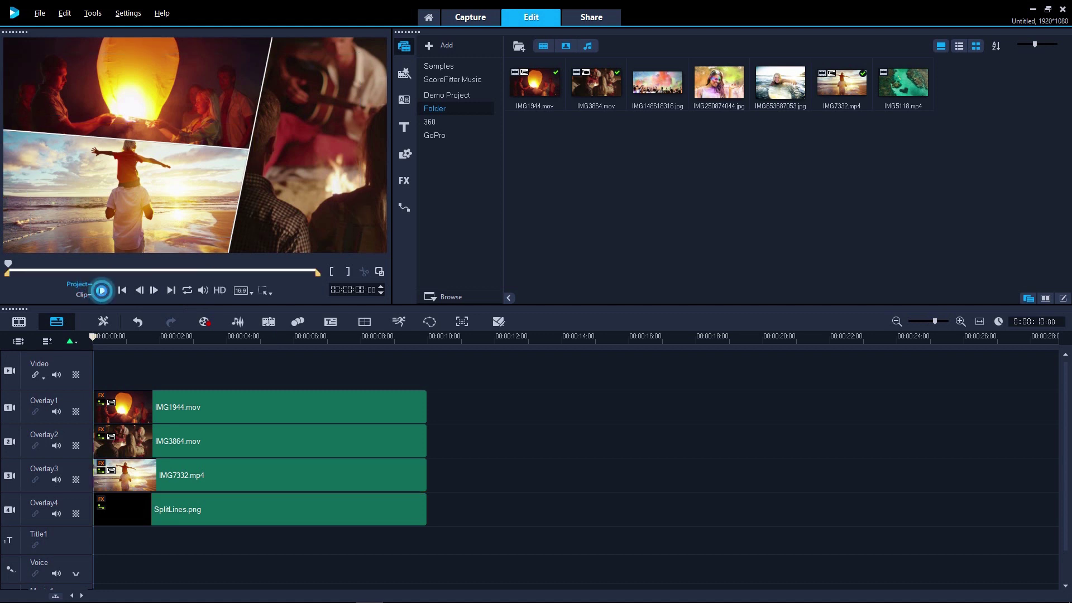
{"action": "left_click", "coordinate": [103, 290]}
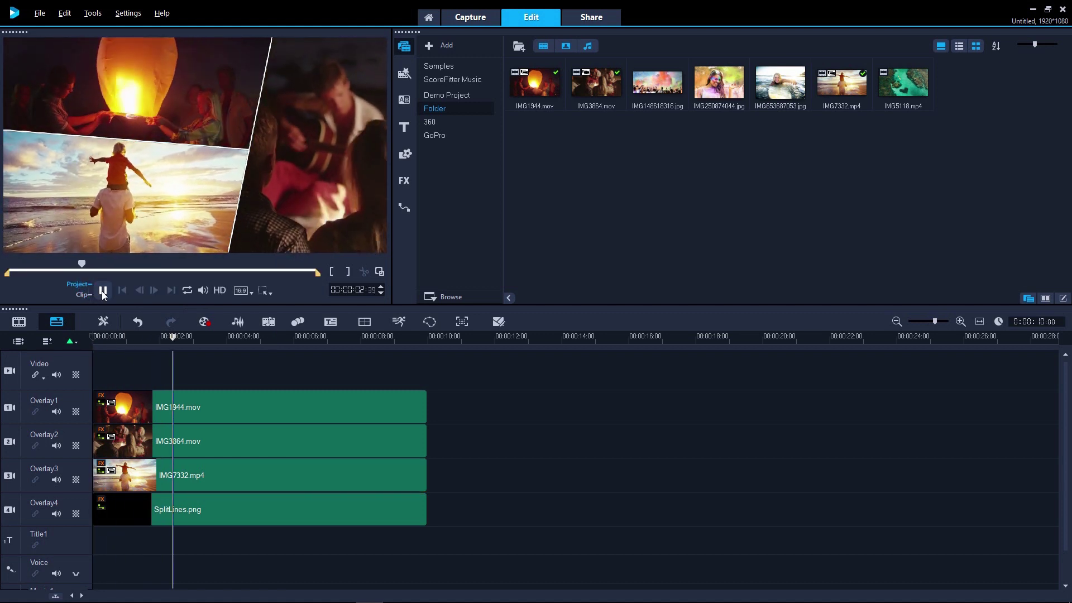
{"action": "left_click", "coordinate": [103, 290]}
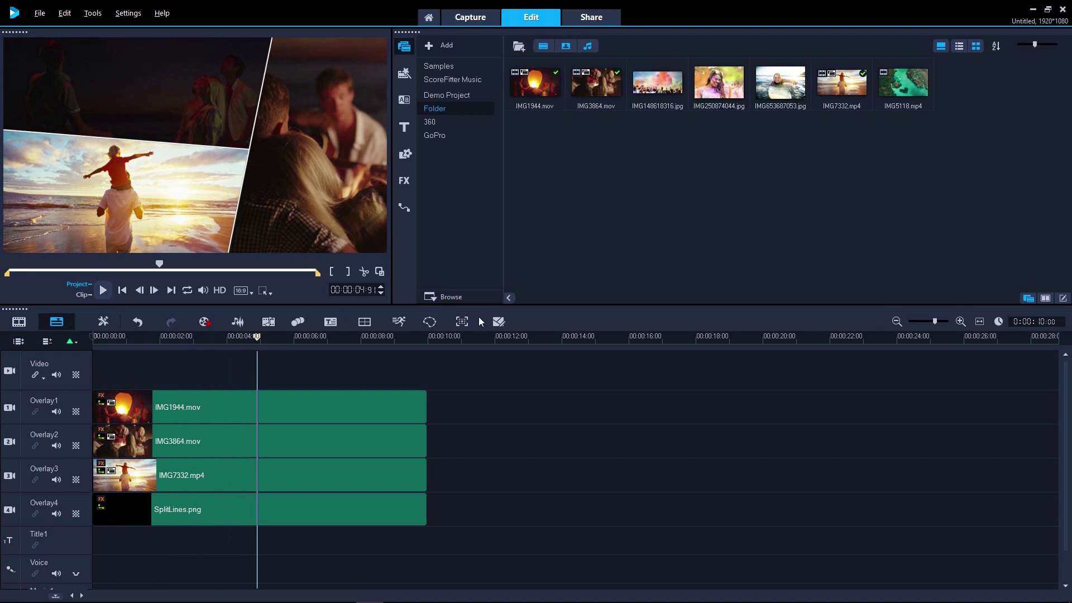
{"action": "left_click", "coordinate": [504, 323]}
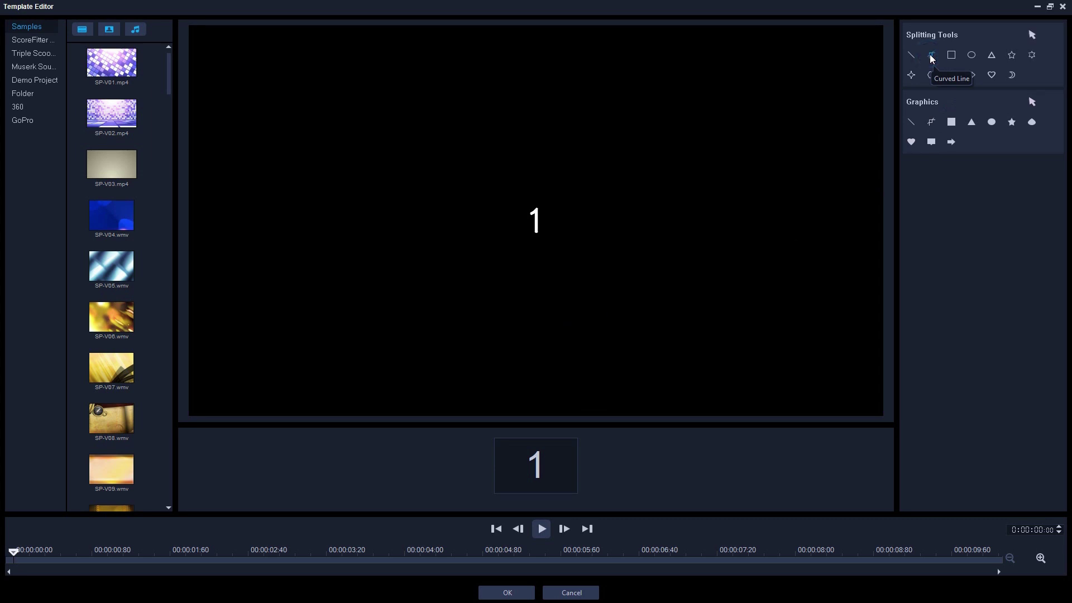
Step: Draw a curved diagonal divider and a heart region with a pink border of width 8
{"action": "left_click", "coordinate": [932, 58]}
{"action": "left_click_drag", "start_coordinate": [794, 28], "coordinate": [378, 406]}
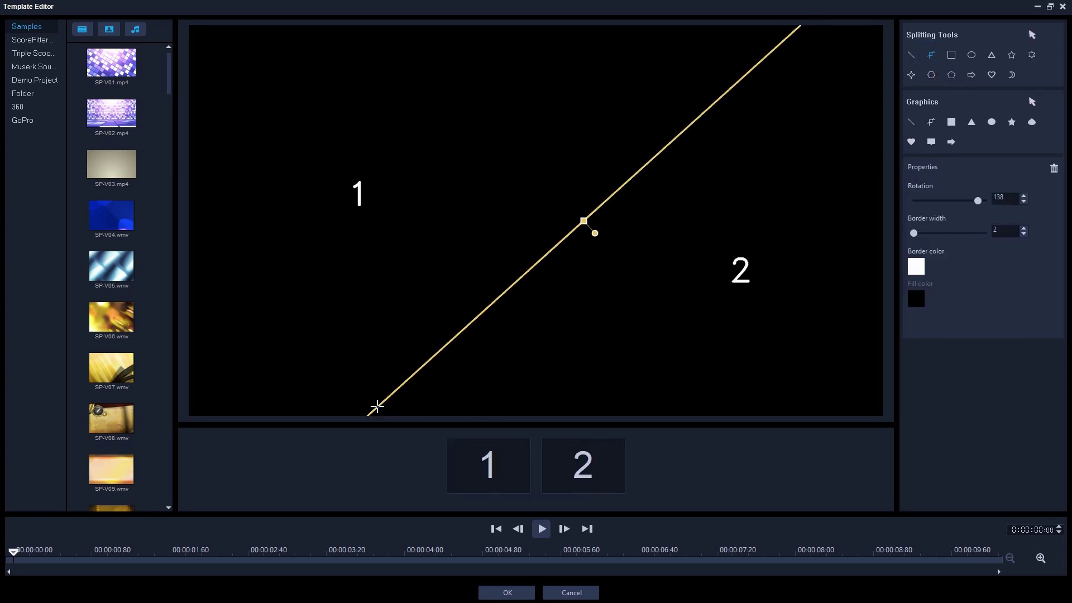
{"action": "left_click_drag", "start_coordinate": [583, 221], "coordinate": [543, 212]}
{"action": "left_click", "coordinate": [992, 75]}
{"action": "mouse_move", "coordinate": [433, 92]}
{"action": "left_mouse_down"}
{"action": "mouse_move", "coordinate": [670, 308]}
{"action": "mouse_move", "coordinate": [727, 344]}
{"action": "left_mouse_up"}
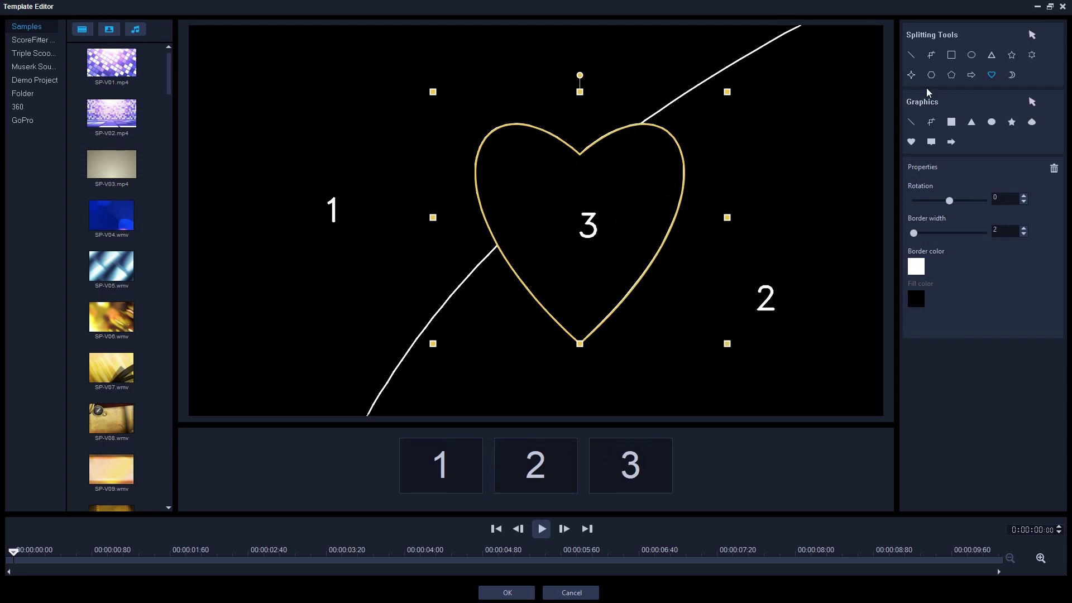
{"action": "left_click", "coordinate": [1031, 35]}
{"action": "left_click_drag", "start_coordinate": [547, 229], "coordinate": [503, 203]}
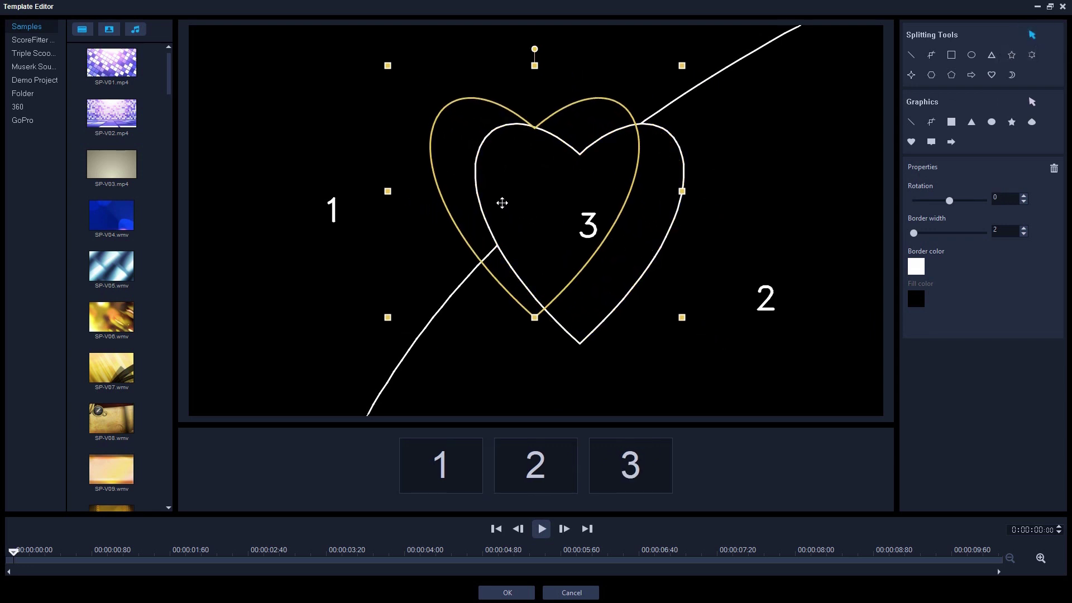
{"action": "left_click", "coordinate": [917, 267]}
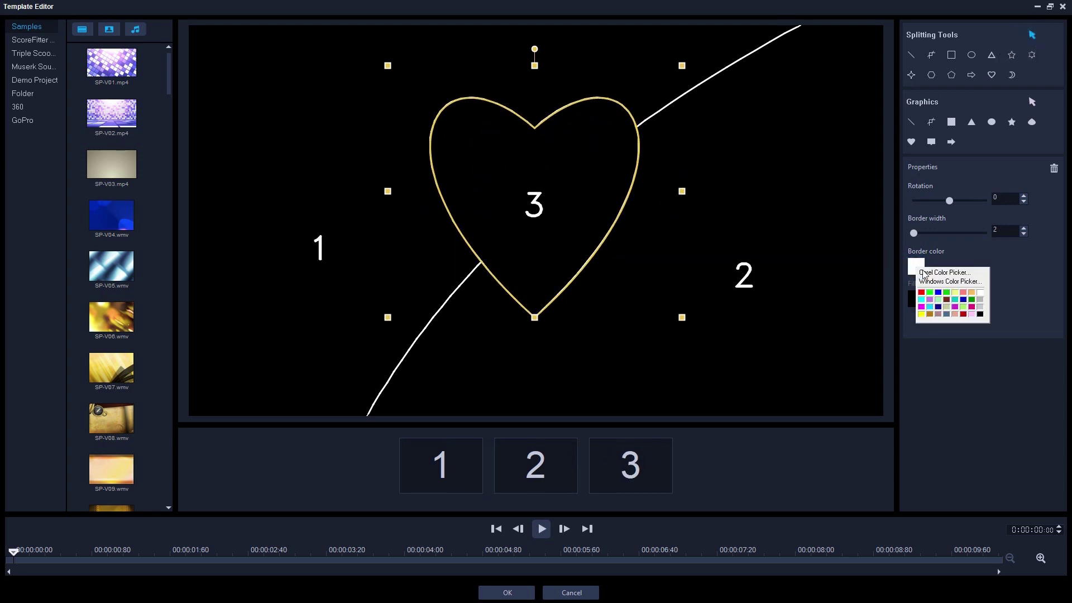
{"action": "left_click", "coordinate": [975, 316]}
{"action": "left_click_drag", "start_coordinate": [920, 237], "coordinate": [924, 237]}
Step: Fill the regions with IMG1944.mov, IMG3864.mov and the swimmer photo, preview, and save the template
{"action": "left_click", "coordinate": [23, 93]}
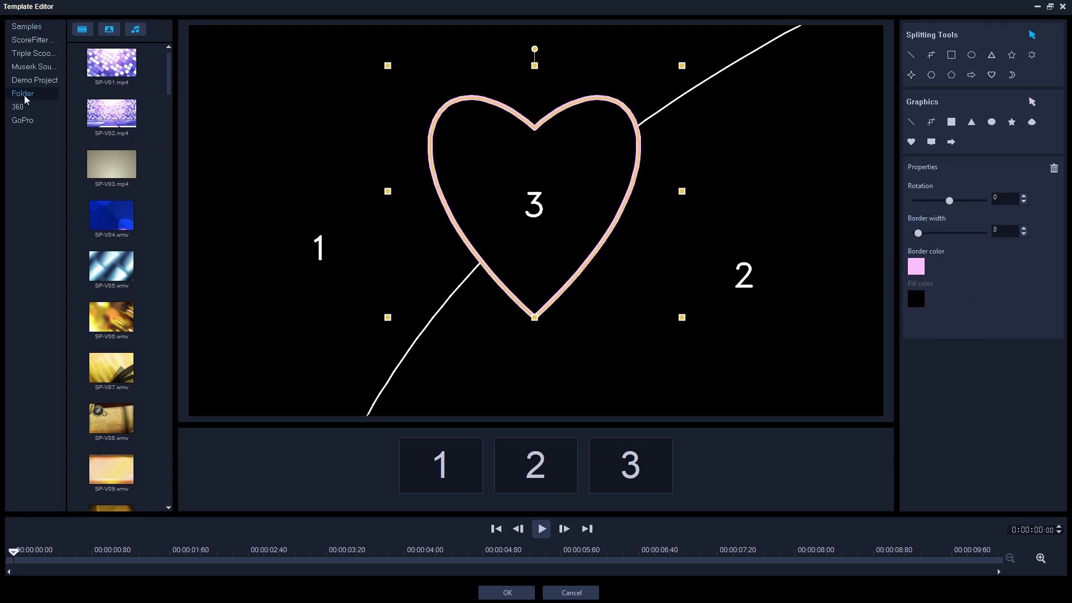
{"action": "left_click_drag", "start_coordinate": [114, 66], "coordinate": [433, 454]}
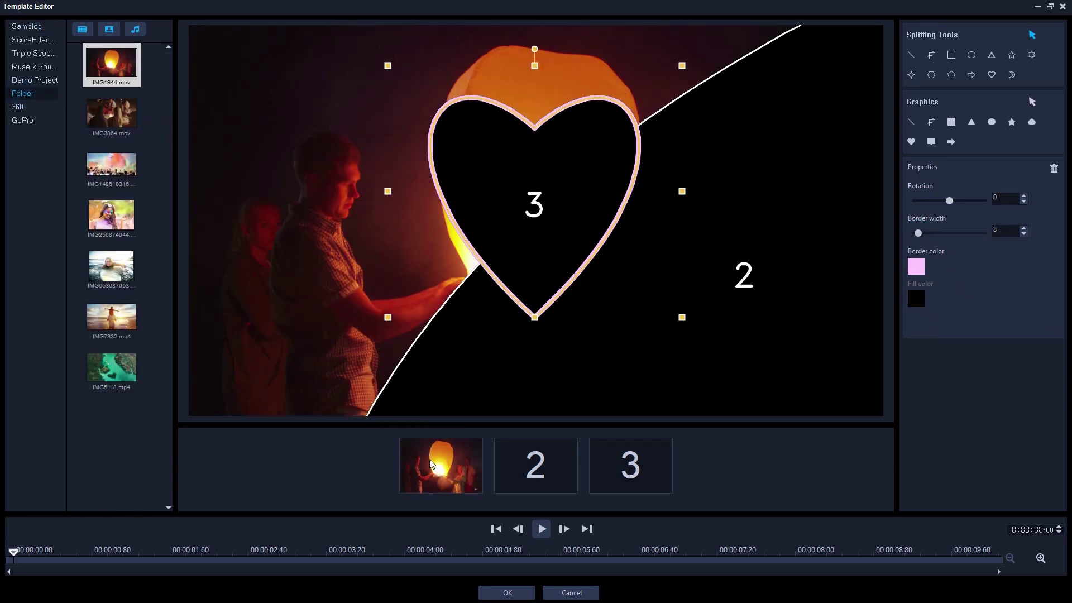
{"action": "left_click_drag", "start_coordinate": [112, 114], "coordinate": [529, 455]}
{"action": "left_click_drag", "start_coordinate": [111, 267], "coordinate": [634, 469]}
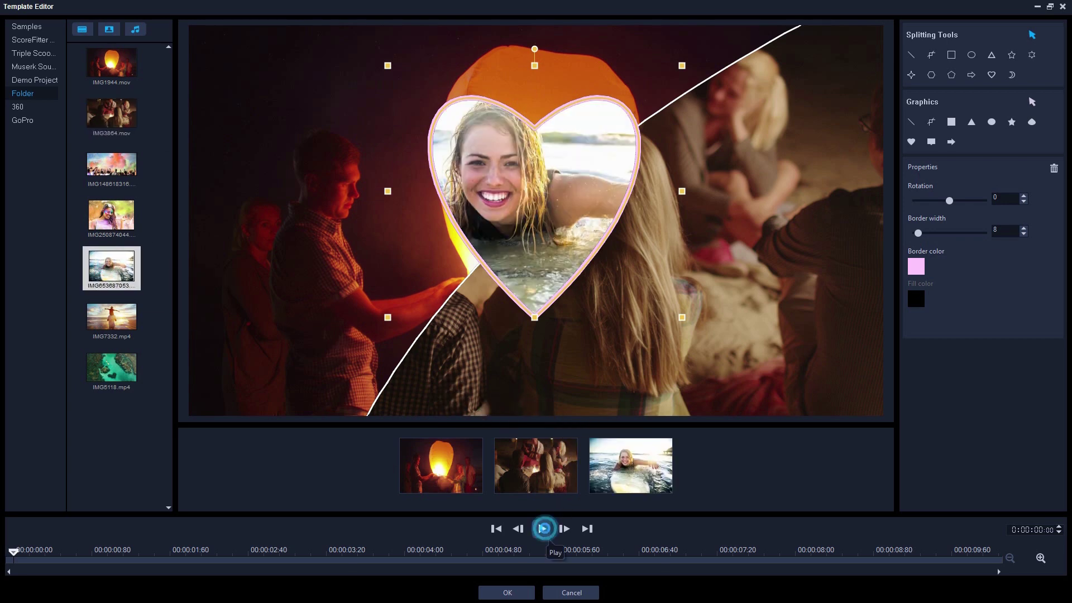
{"action": "left_click", "coordinate": [545, 529]}
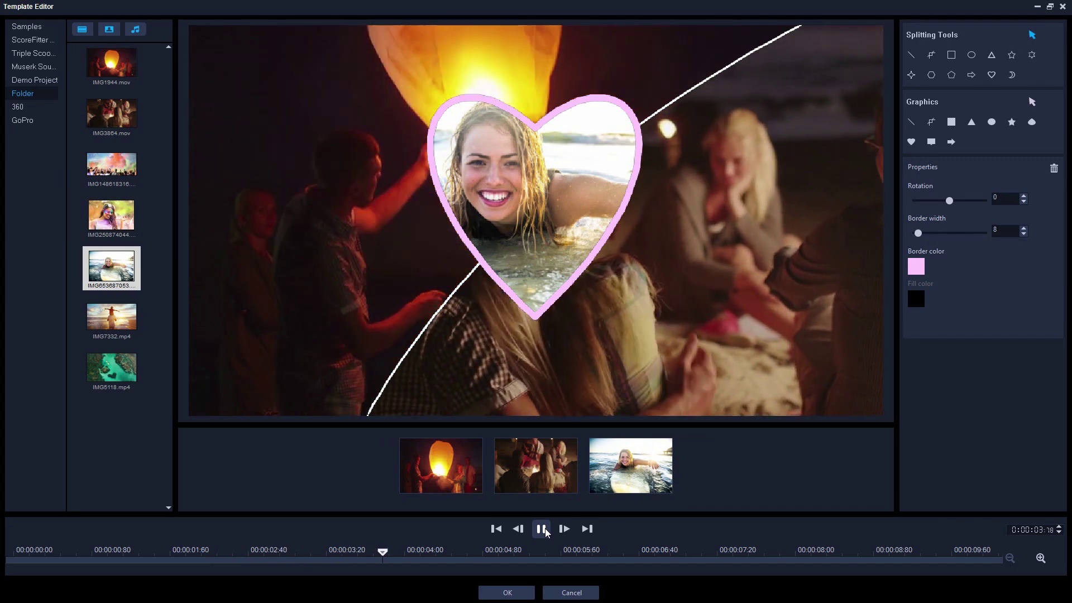
{"action": "left_click", "coordinate": [545, 529]}
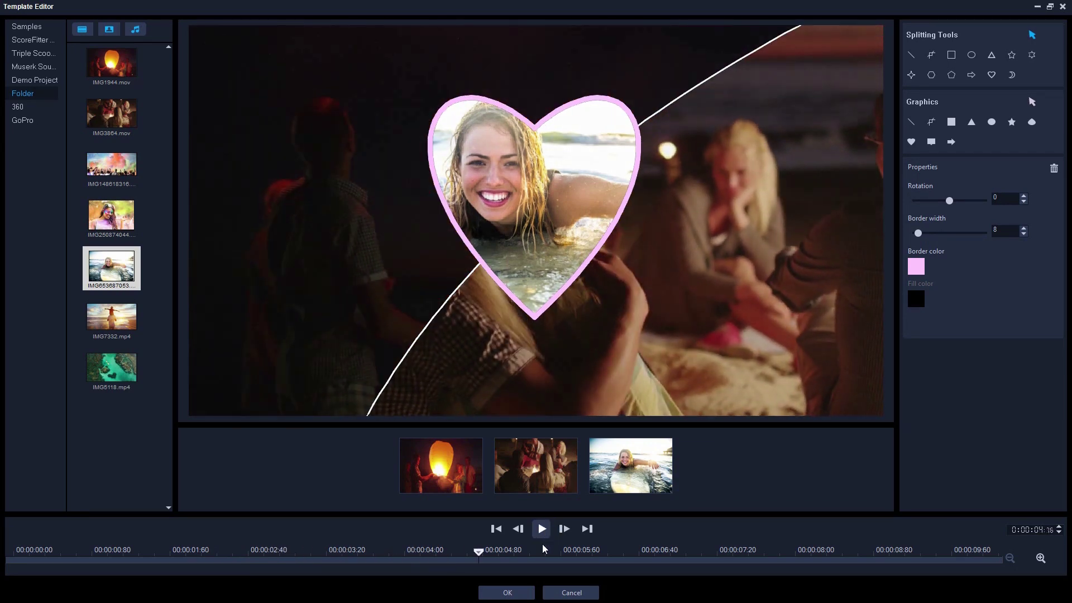
{"action": "left_click", "coordinate": [519, 592]}
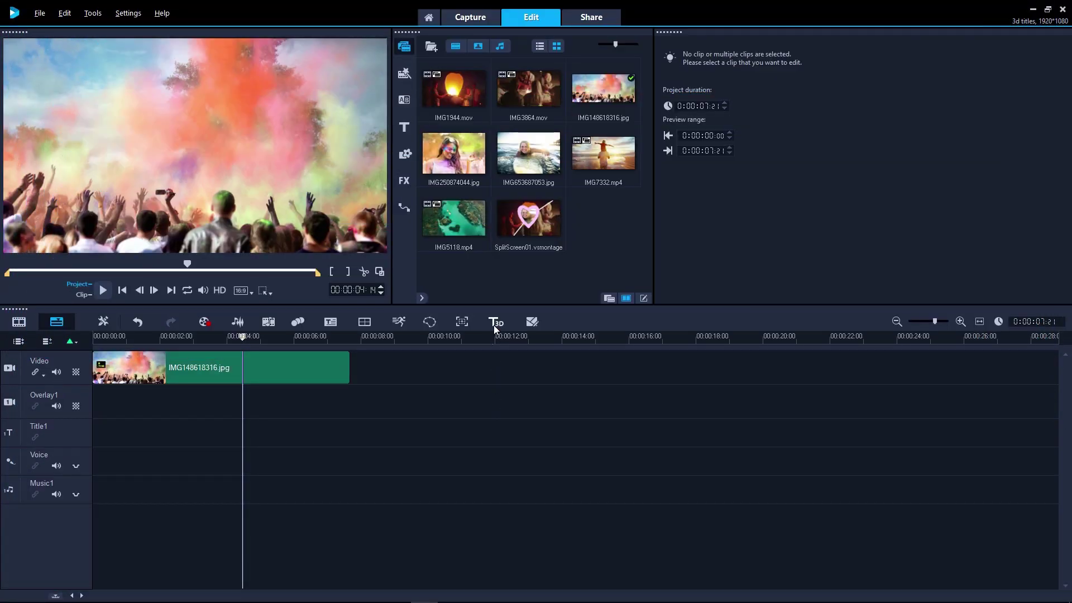
Step: Create a 3D title using the first text style and the text 'Paint Party'
{"action": "left_click", "coordinate": [494, 325]}
{"action": "left_click", "coordinate": [207, 215]}
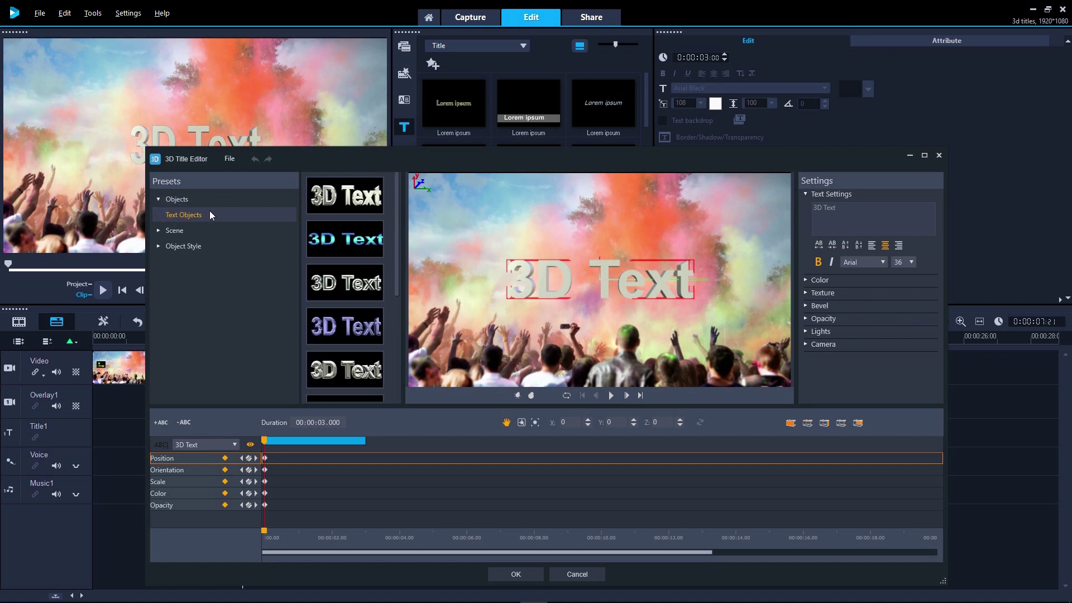
{"action": "left_click", "coordinate": [332, 194]}
{"action": "triple_click", "coordinate": [823, 209]}
{"action": "type", "text": "Paint Party"}
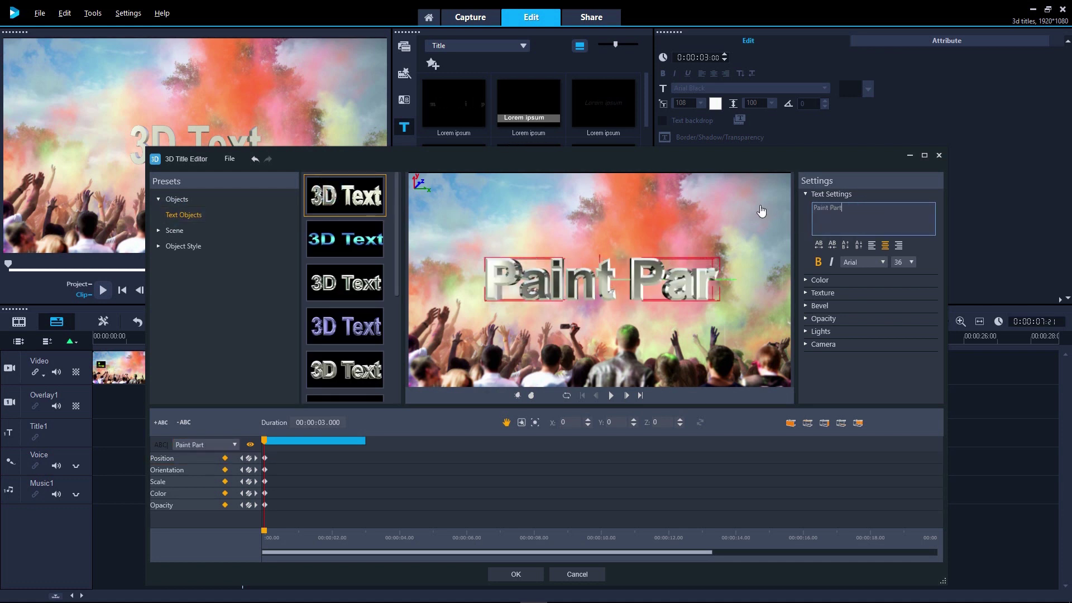
Step: Set the Paint Party title's surface colour to red
{"action": "left_click", "coordinate": [807, 279]}
{"action": "left_click", "coordinate": [875, 308]}
{"action": "left_click", "coordinate": [569, 319]}
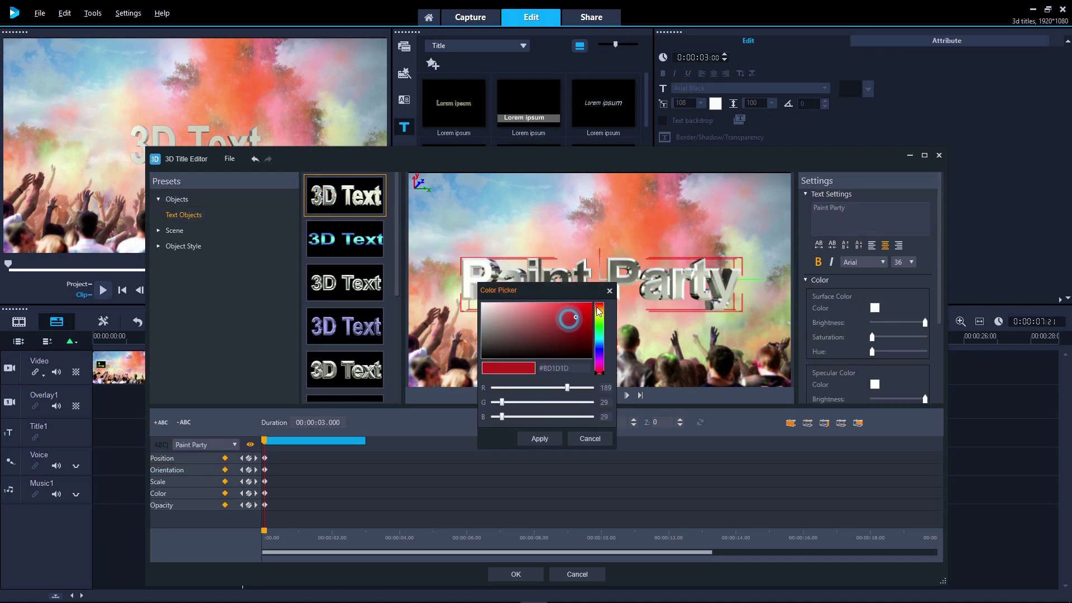
{"action": "left_click", "coordinate": [592, 306]}
{"action": "left_click", "coordinate": [557, 441]}
Step: Keyframe the title's tilt and position at 2 seconds and at the start, then preview the animation
{"action": "left_click", "coordinate": [335, 469]}
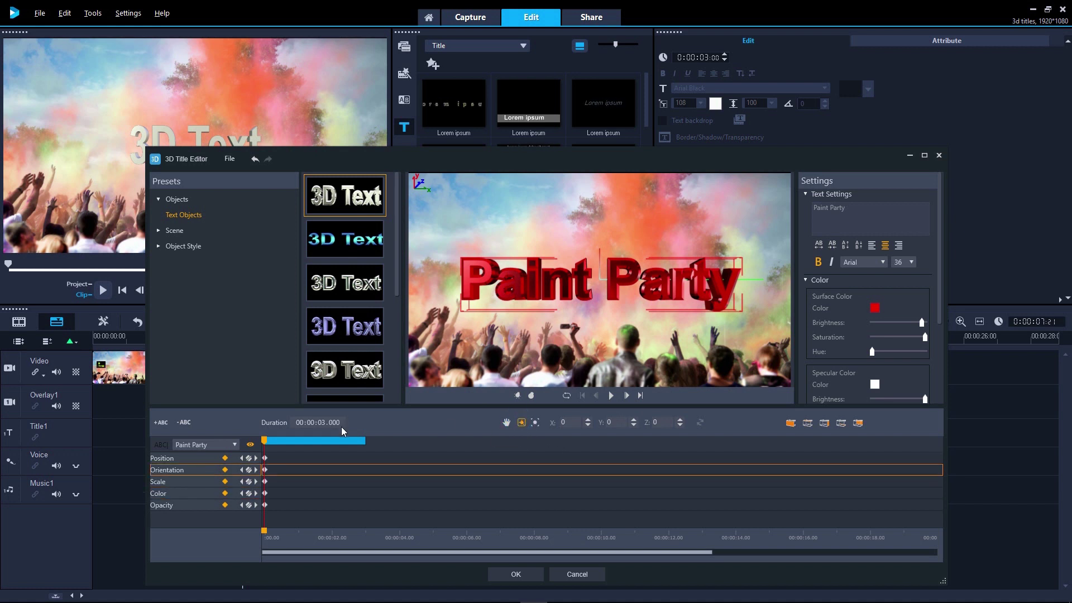
{"action": "left_click_drag", "start_coordinate": [554, 279], "coordinate": [556, 264]}
{"action": "left_click", "coordinate": [249, 458]}
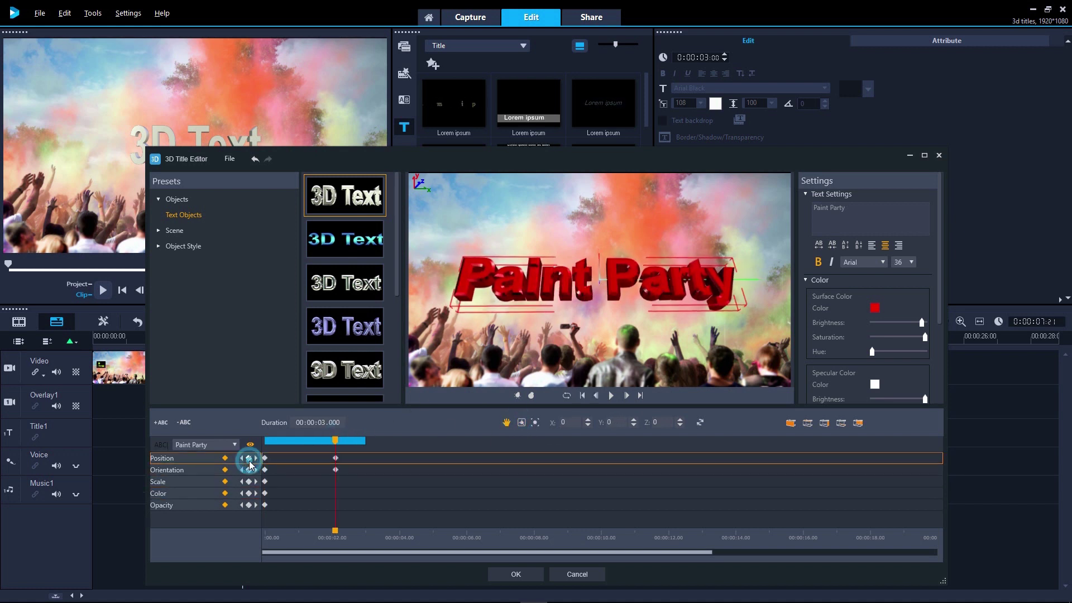
{"action": "left_click", "coordinate": [266, 440]}
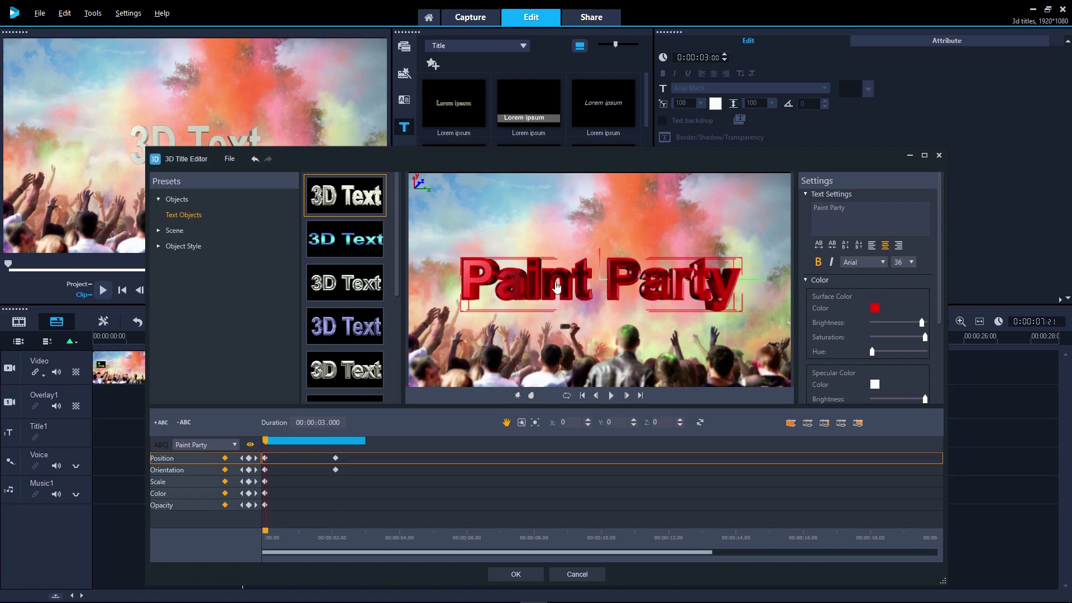
{"action": "left_click", "coordinate": [521, 423]}
{"action": "left_click_drag", "start_coordinate": [556, 285], "coordinate": [556, 301]}
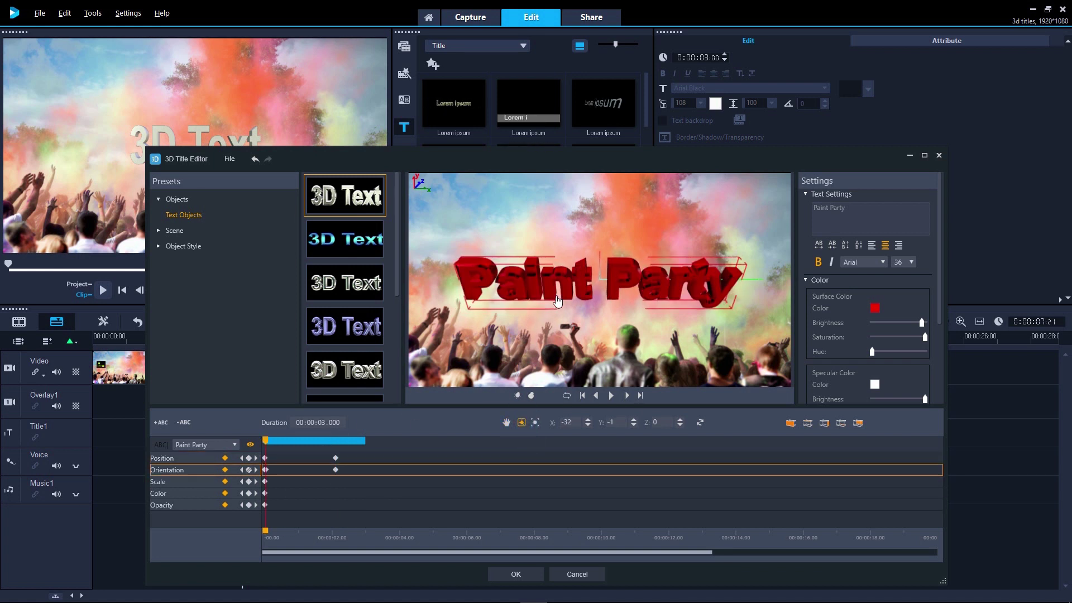
{"action": "left_click", "coordinate": [564, 285]}
{"action": "left_click", "coordinate": [611, 395]}
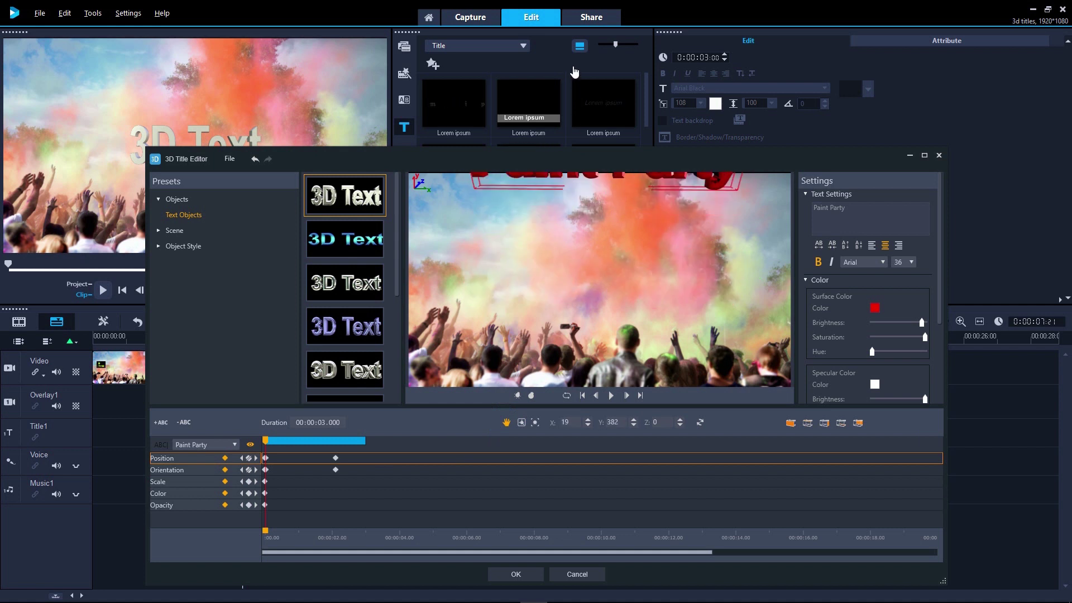
{"action": "left_click", "coordinate": [611, 395]}
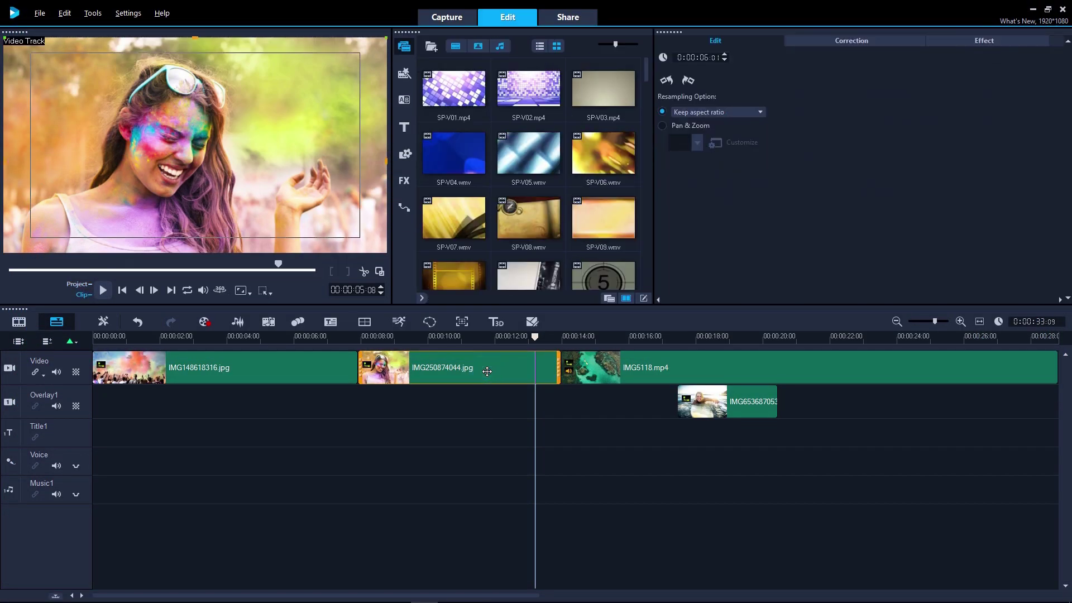
Step: Turn on Pan & Zoom for the IMG250874044.jpg photo and pick a different motion preset
{"action": "left_click", "coordinate": [661, 125]}
{"action": "left_click", "coordinate": [695, 141]}
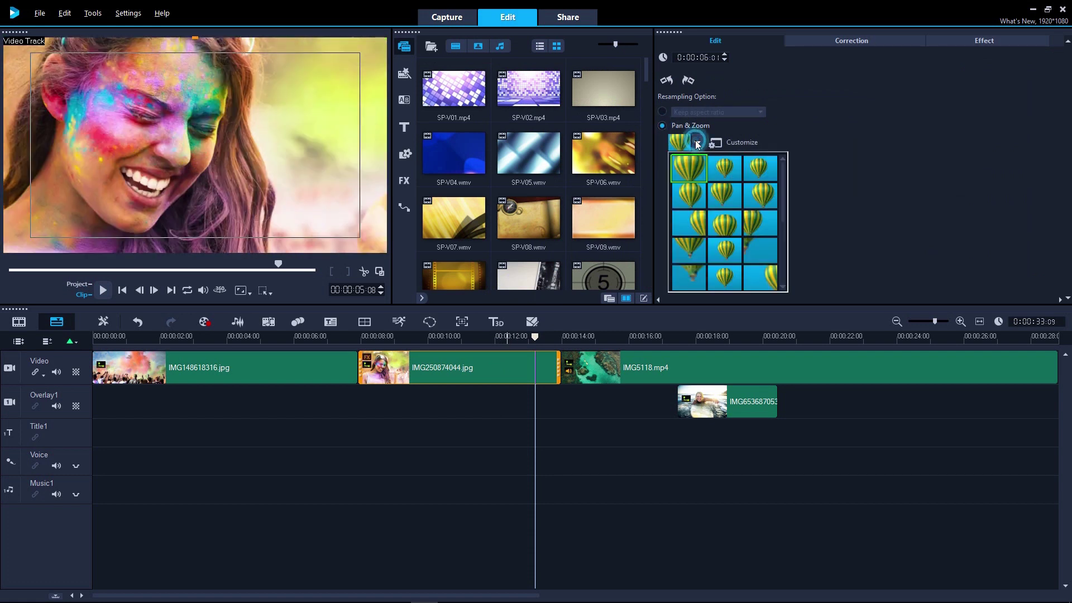
{"action": "left_click", "coordinate": [763, 199]}
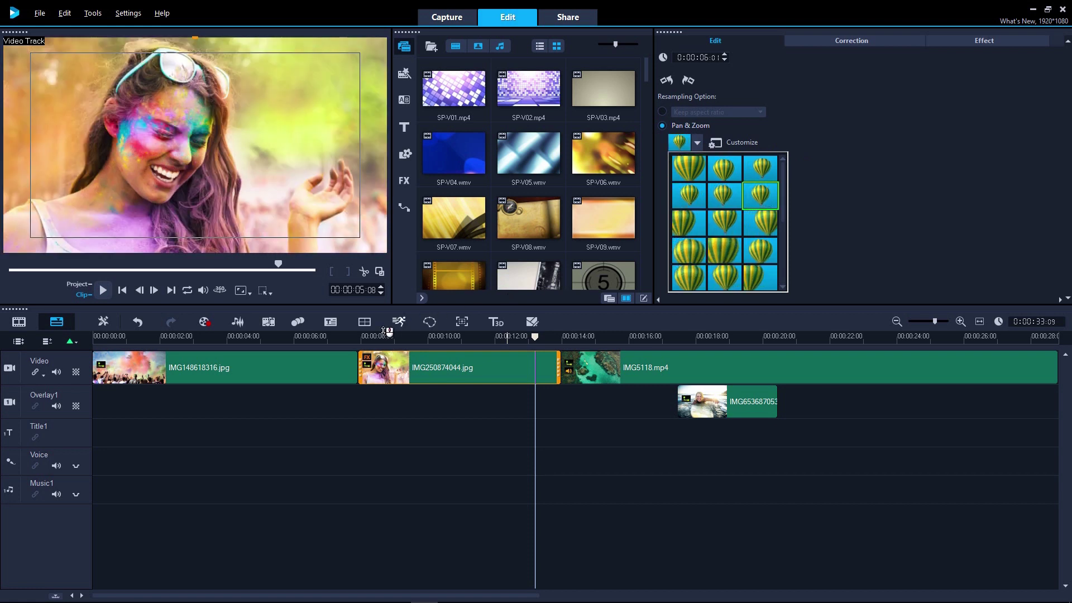
Step: Preview the motion by playing from about 8 seconds, then reselect the photo clip
{"action": "left_click", "coordinate": [363, 335]}
{"action": "key", "text": "space"}
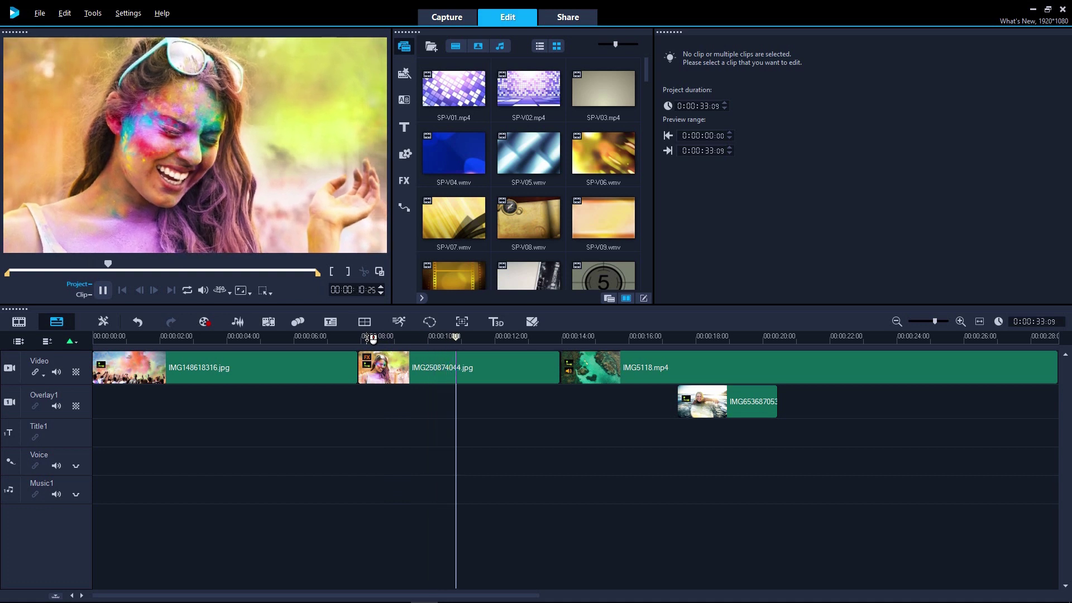
{"action": "key", "text": "space"}
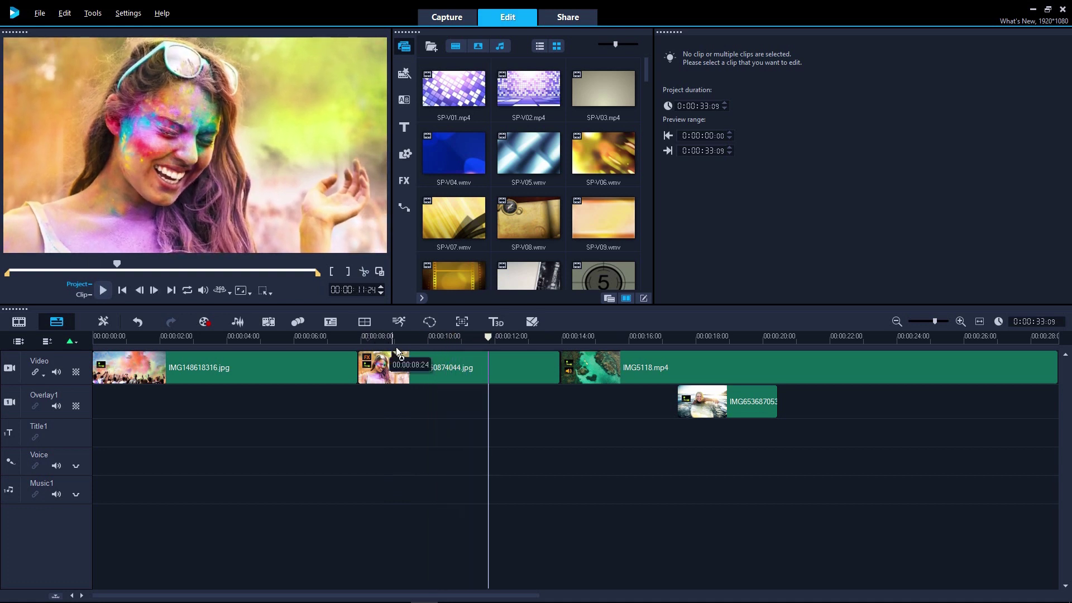
{"action": "left_click", "coordinate": [428, 368]}
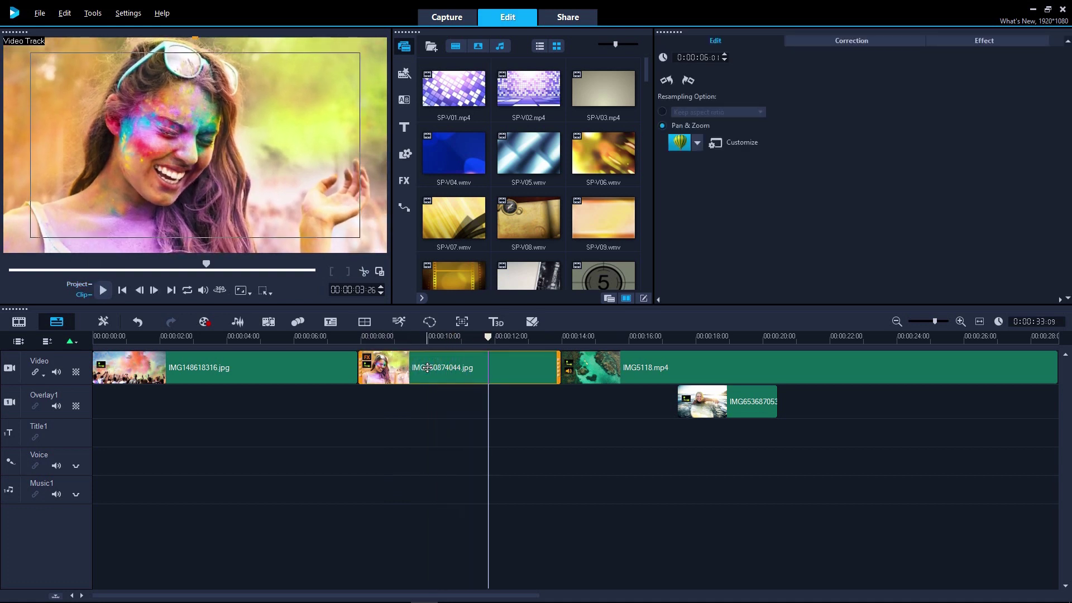
Step: In Animated mode, frame the portrait's upper-left at the start, shift the end framing, and preview
{"action": "left_click", "coordinate": [463, 322]}
{"action": "left_click", "coordinate": [160, 411]}
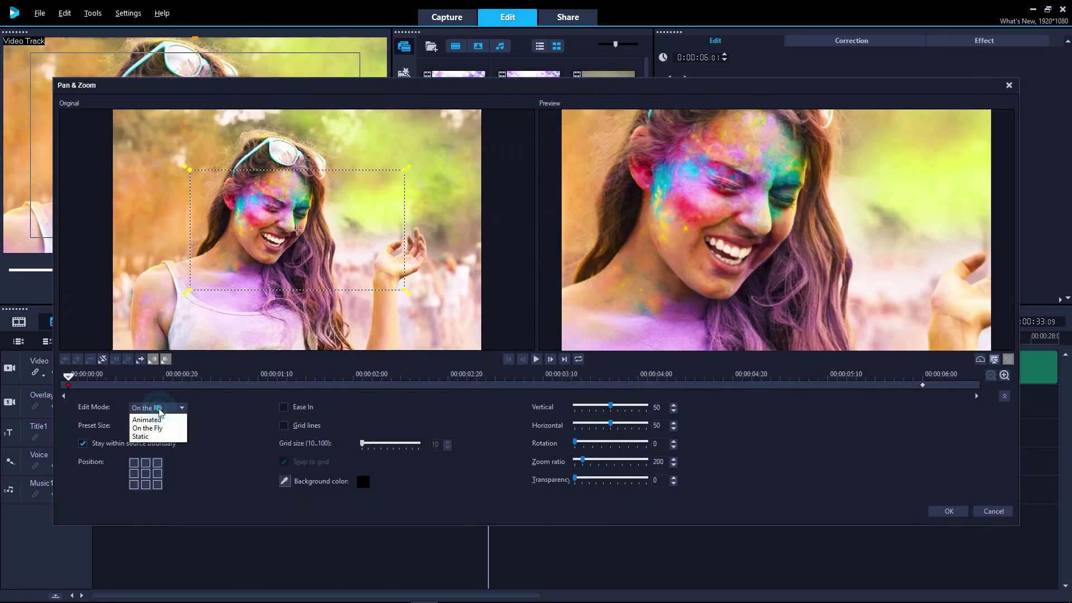
{"action": "left_click", "coordinate": [147, 419]}
{"action": "left_click_drag", "start_coordinate": [298, 233], "coordinate": [226, 177]}
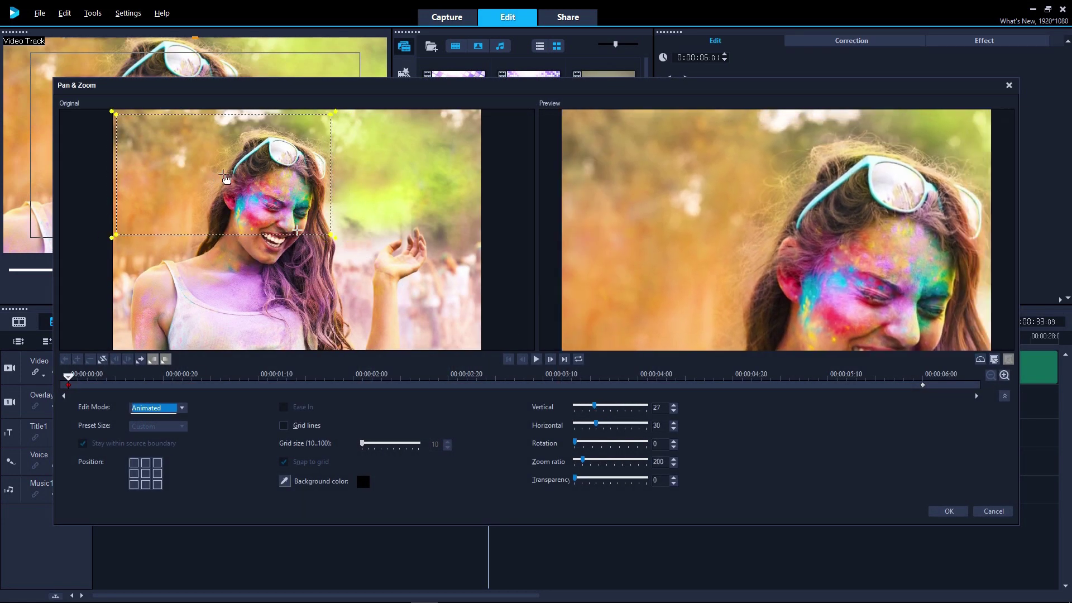
{"action": "left_click_drag", "start_coordinate": [67, 380], "coordinate": [922, 378]}
{"action": "left_click_drag", "start_coordinate": [391, 296], "coordinate": [475, 342]}
{"action": "left_click", "coordinate": [508, 360]}
{"action": "left_click", "coordinate": [536, 359]}
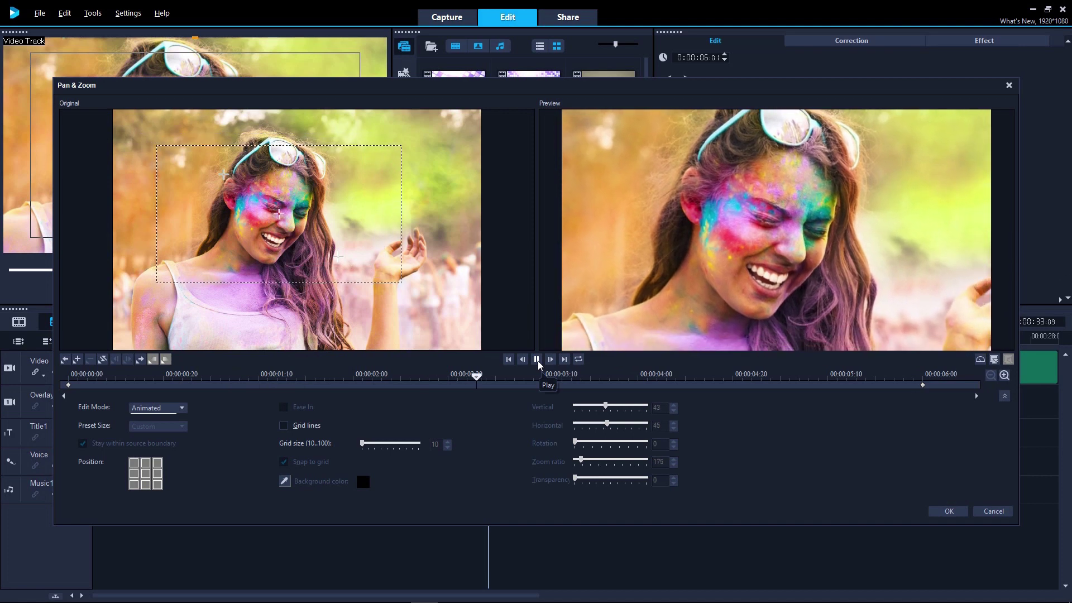
{"action": "left_click", "coordinate": [536, 359]}
Step: Switch to On the Fly mode with Ease In and drag the pan box live during playback
{"action": "left_click", "coordinate": [179, 408]}
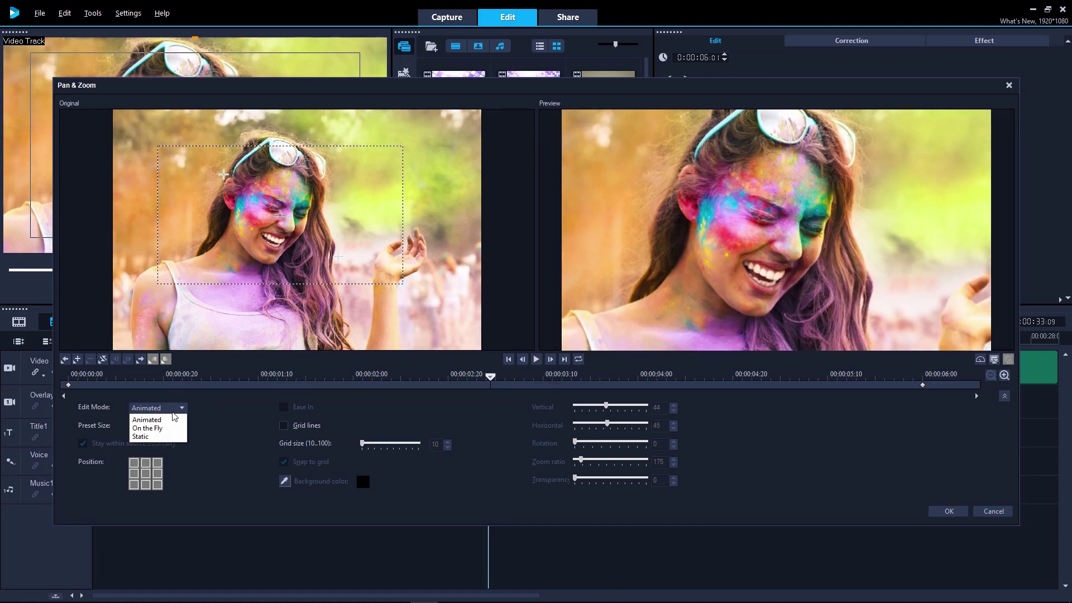
{"action": "left_click", "coordinate": [163, 431]}
{"action": "left_click", "coordinate": [68, 385]}
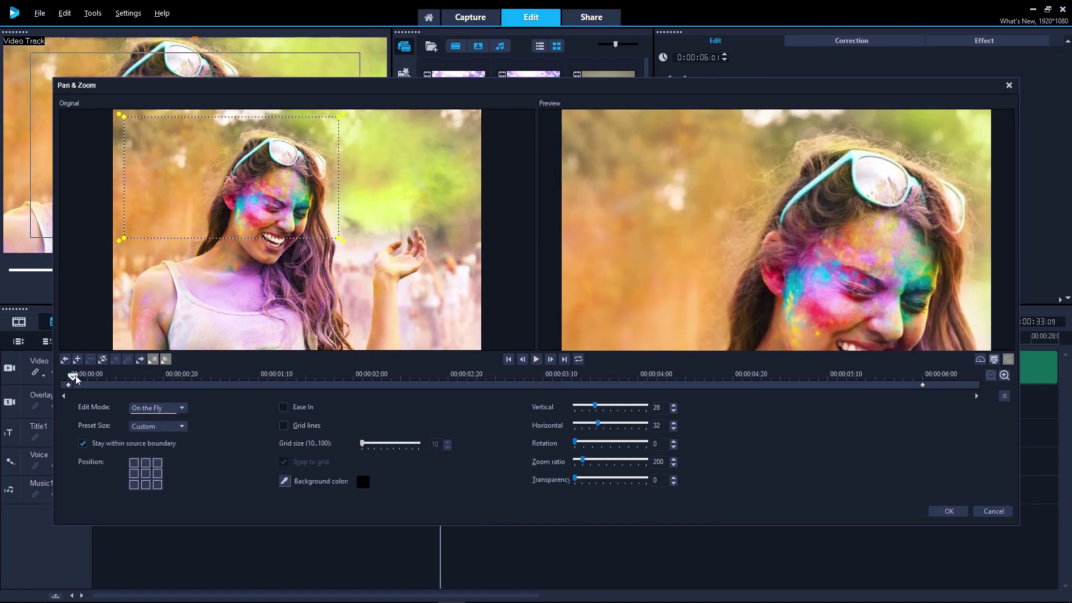
{"action": "left_click", "coordinate": [284, 406]}
{"action": "left_click", "coordinate": [536, 359]}
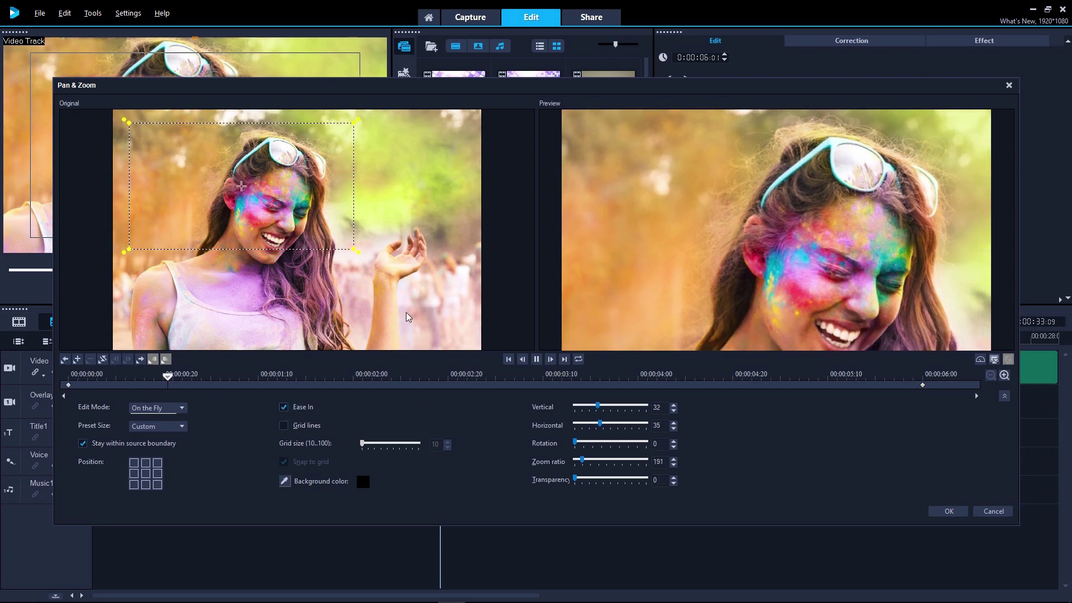
{"action": "left_click_drag", "start_coordinate": [231, 177], "coordinate": [386, 289]}
{"action": "mouse_move", "coordinate": [288, 249]}
{"action": "left_mouse_down"}
{"action": "mouse_move", "coordinate": [254, 173]}
{"action": "mouse_move", "coordinate": [259, 282]}
{"action": "mouse_move", "coordinate": [299, 212]}
{"action": "mouse_move", "coordinate": [348, 195]}
{"action": "left_mouse_up"}
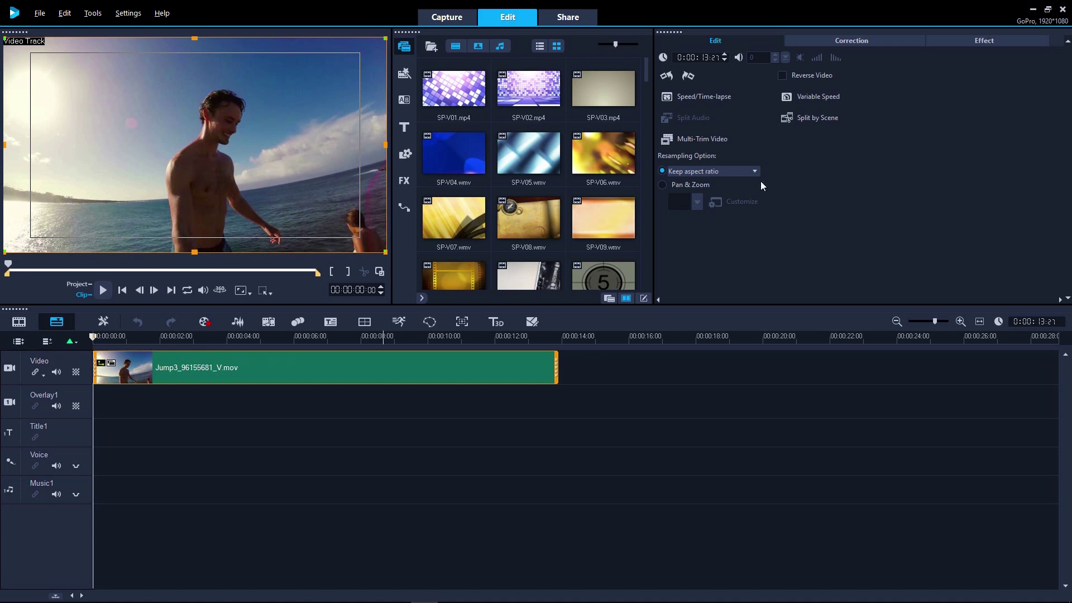
Step: Apply the GoPro HERO4 Black Wide lens correction preset and scrub through the corrected clip
{"action": "left_click", "coordinate": [861, 42]}
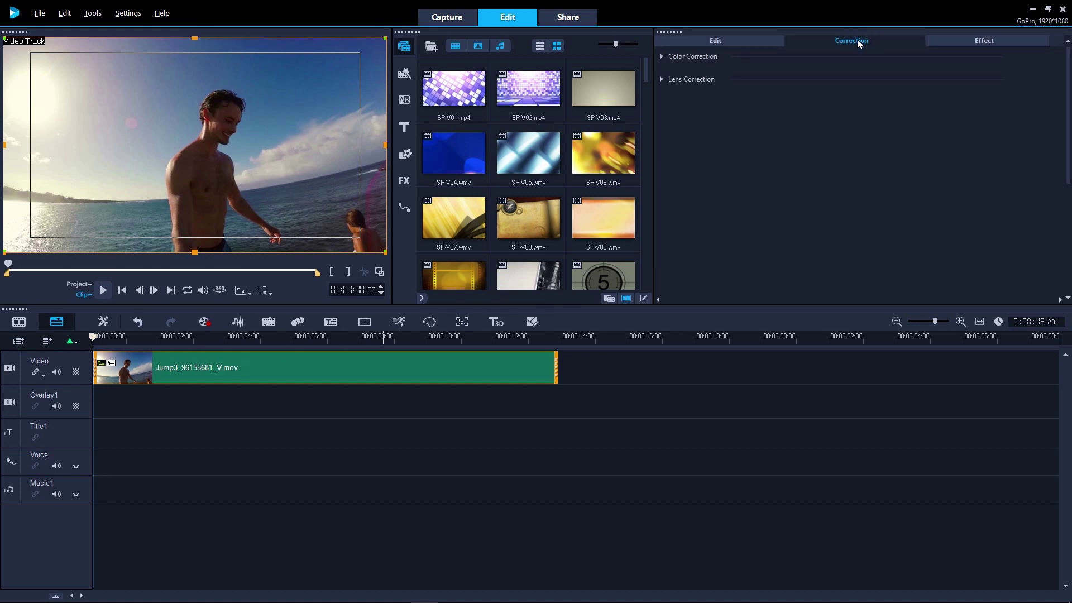
{"action": "left_click", "coordinate": [662, 80]}
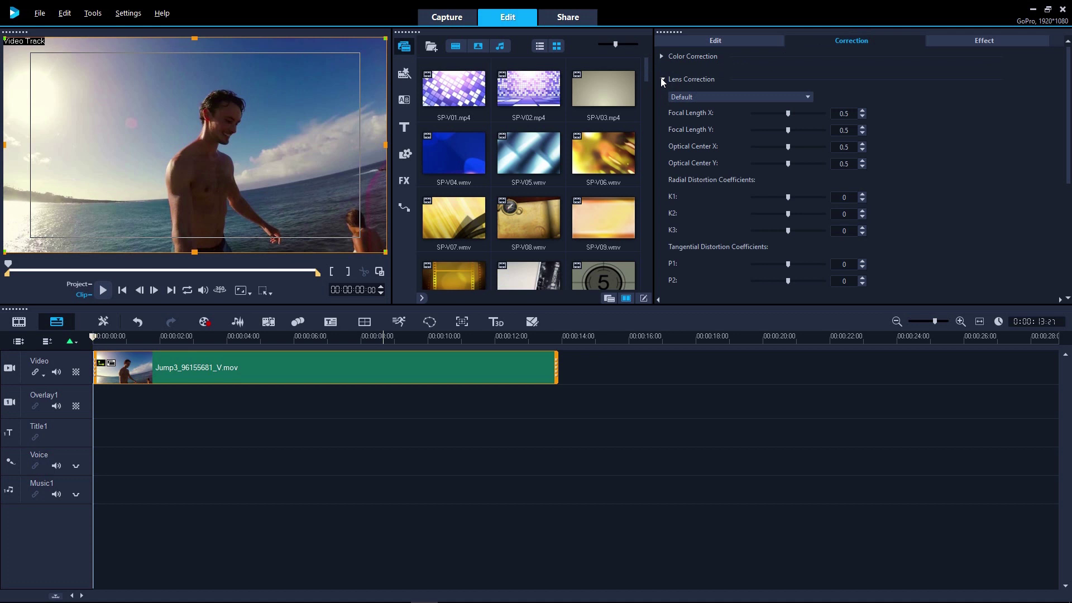
{"action": "left_click", "coordinate": [696, 97]}
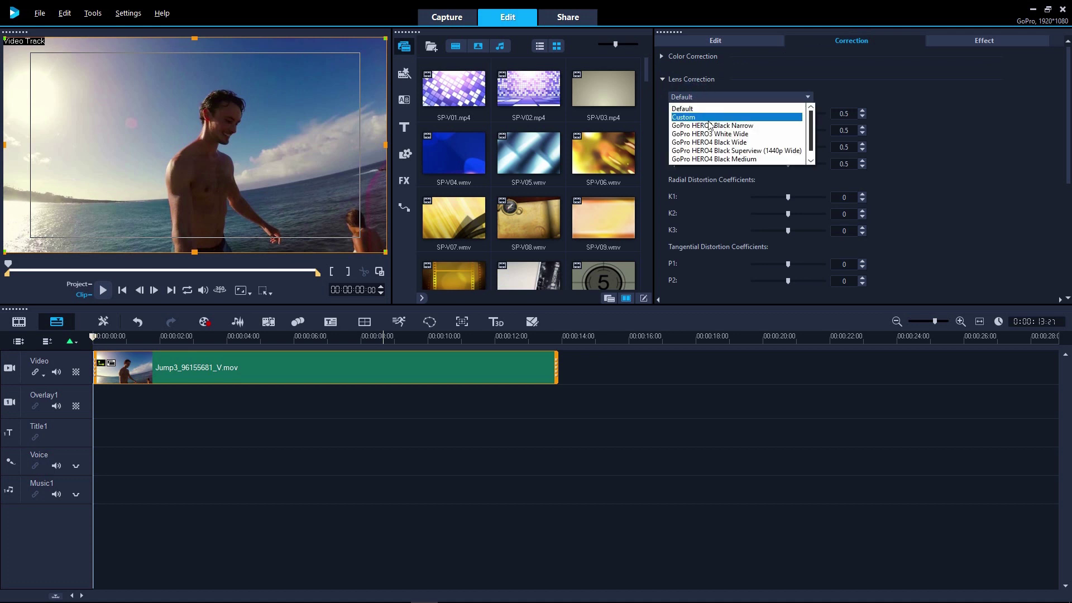
{"action": "left_click", "coordinate": [725, 143]}
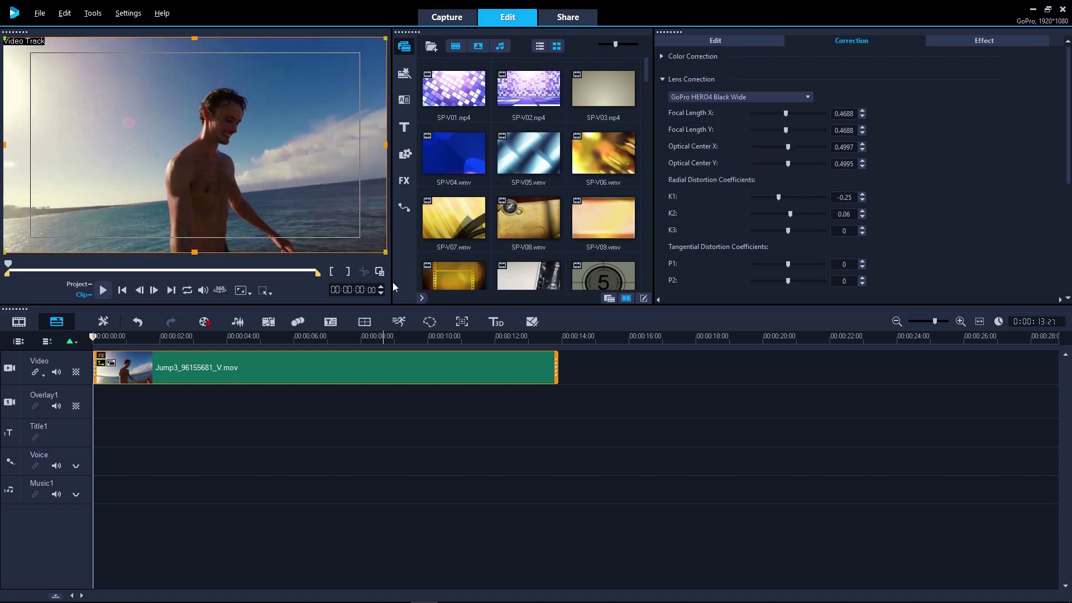
{"action": "left_click_drag", "start_coordinate": [212, 340], "coordinate": [380, 339]}
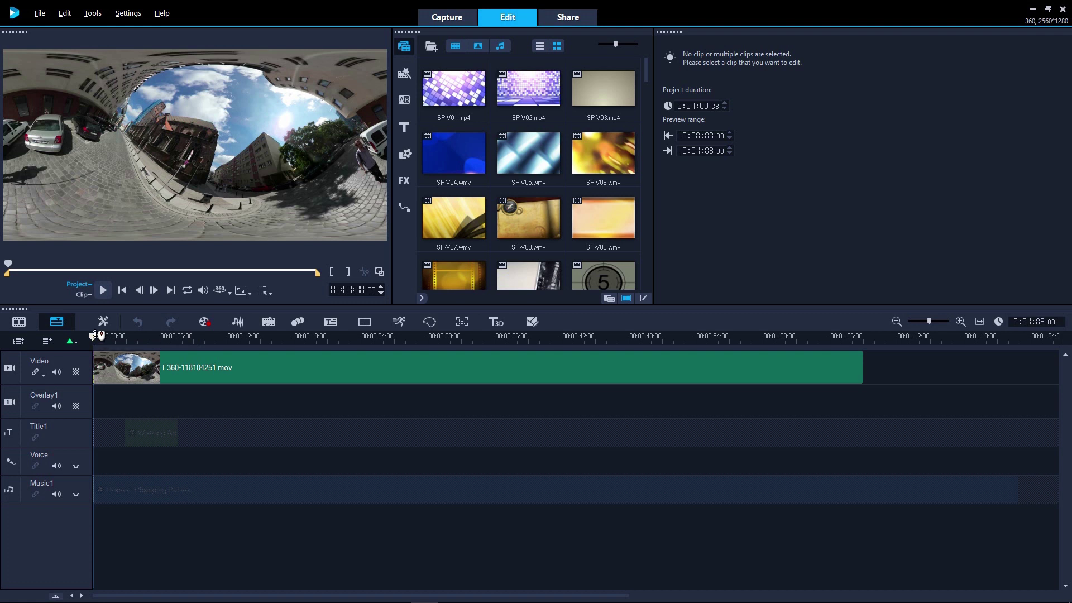
Step: Trim F360-118104251.mov's end back to about 0:41 and enable the Music1 and Title1 tracks
{"action": "left_click", "coordinate": [94, 335]}
{"action": "left_click_drag", "start_coordinate": [93, 335], "coordinate": [174, 337]}
{"action": "left_click", "coordinate": [297, 363]}
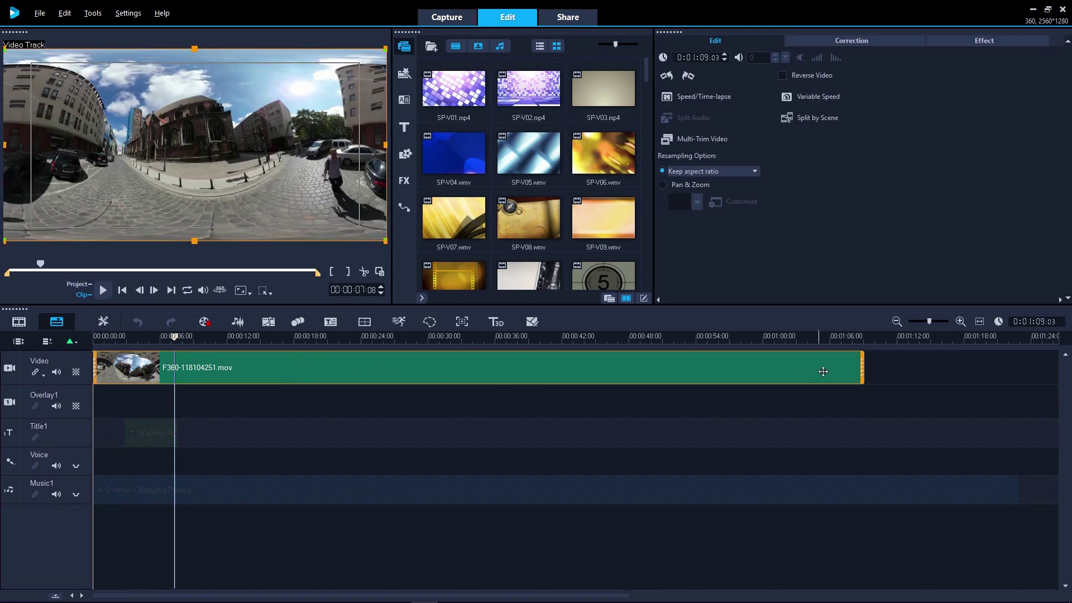
{"action": "left_click_drag", "start_coordinate": [863, 370], "coordinate": [556, 370]}
{"action": "left_click", "coordinate": [146, 336]}
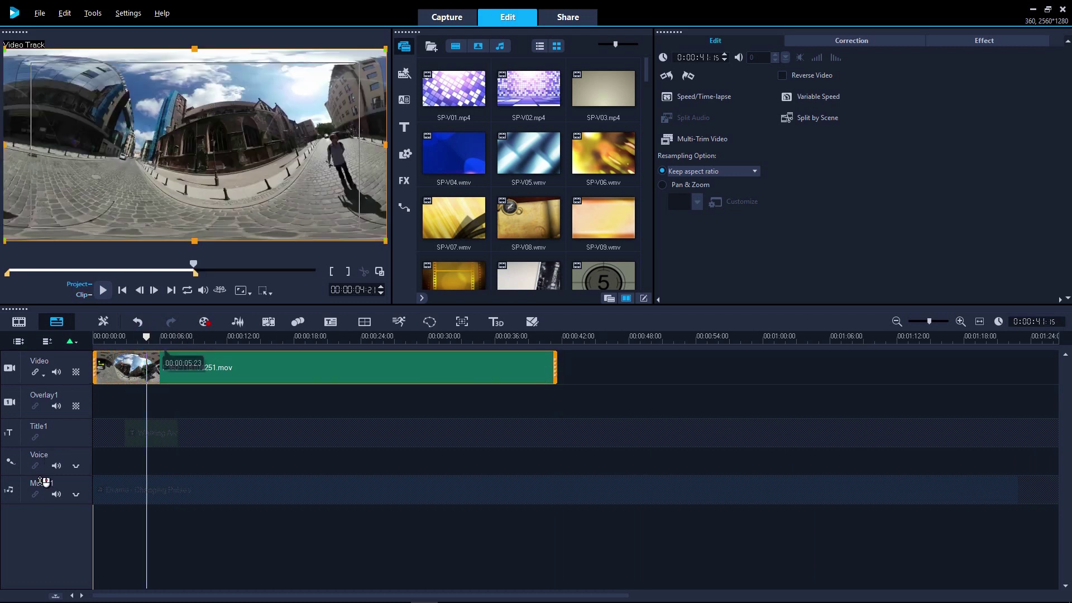
{"action": "left_click", "coordinate": [13, 491]}
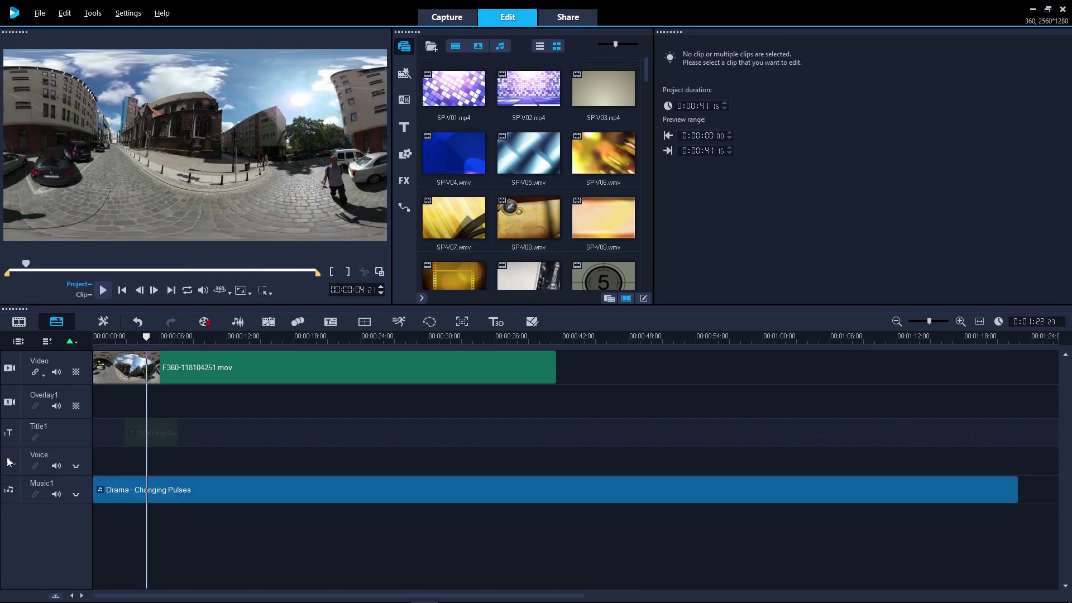
{"action": "left_click", "coordinate": [10, 436]}
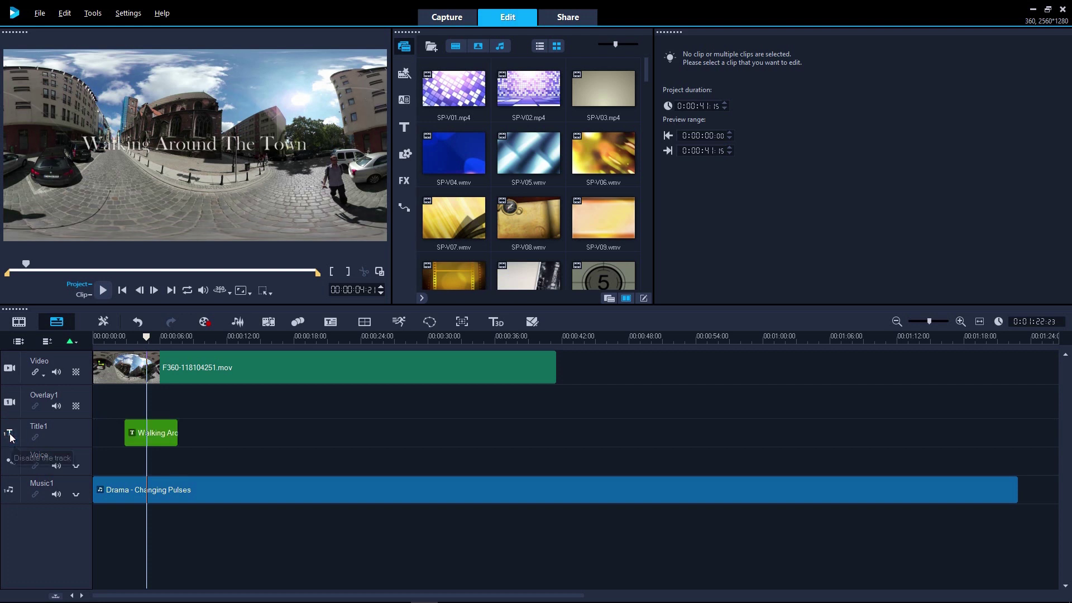
Step: Preview in flat 360° view, turning and tilting around the title while the video plays
{"action": "left_click", "coordinate": [222, 291]}
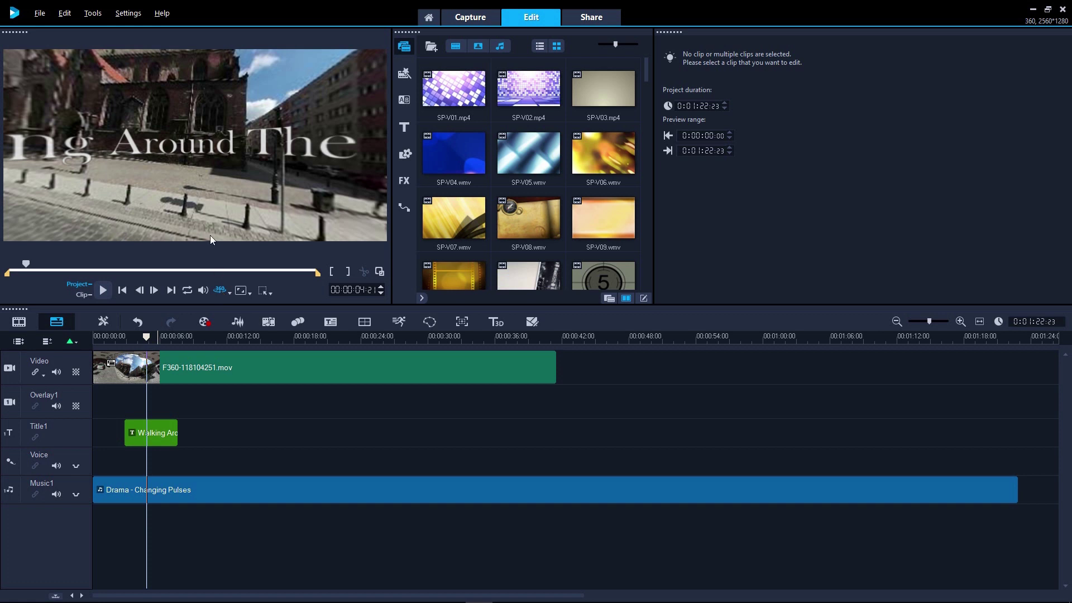
{"action": "left_click_drag", "start_coordinate": [159, 164], "coordinate": [14, 155]}
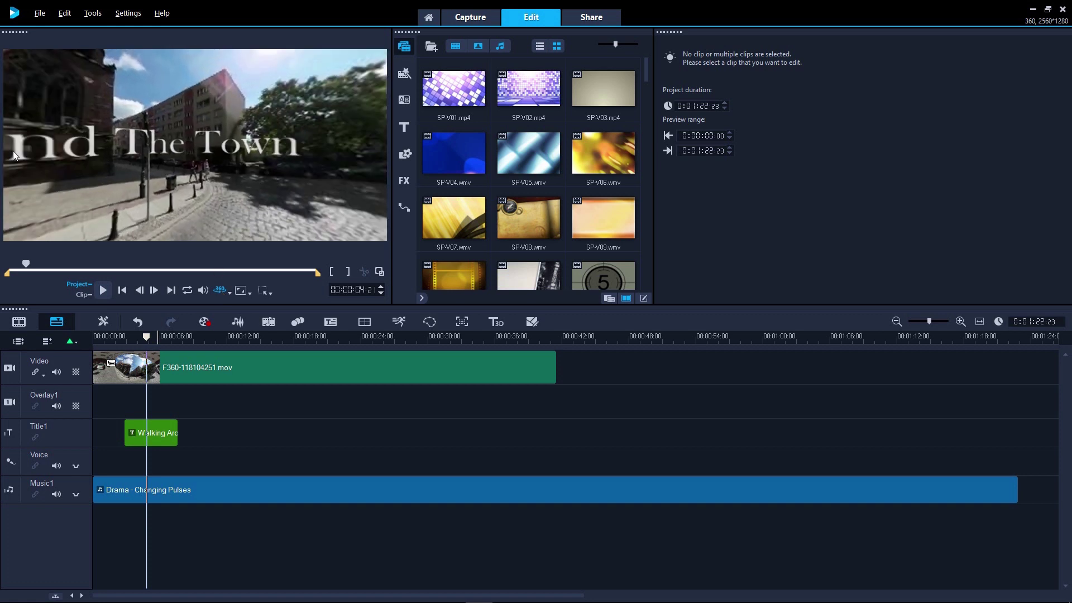
{"action": "left_click_drag", "start_coordinate": [202, 138], "coordinate": [377, 134]}
{"action": "left_click_drag", "start_coordinate": [233, 106], "coordinate": [222, 154]}
{"action": "left_click", "coordinate": [104, 289]}
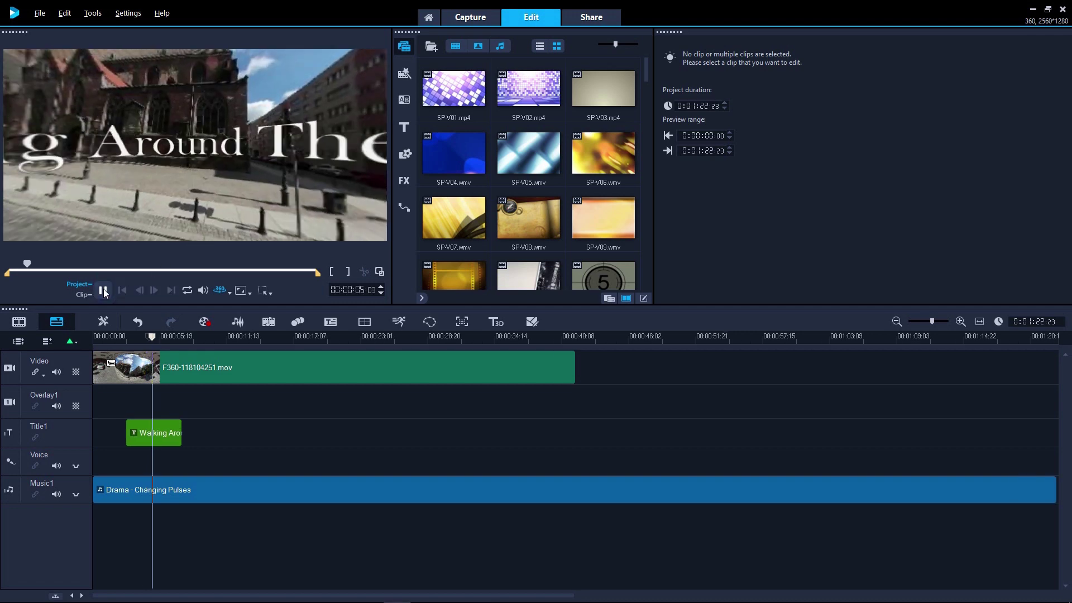
{"action": "left_click_drag", "start_coordinate": [316, 157], "coordinate": [143, 136]}
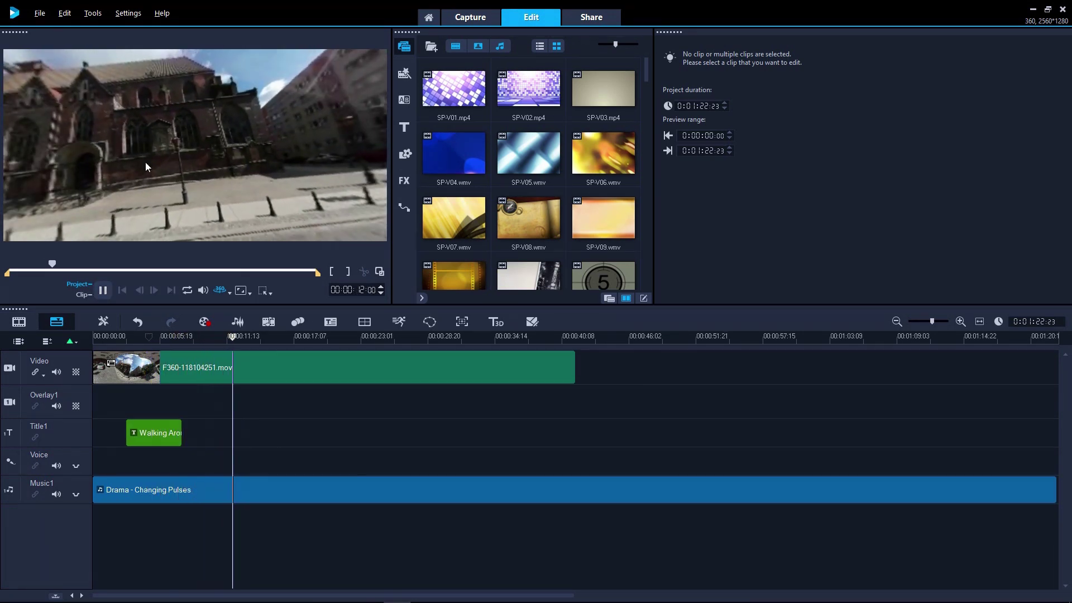
{"action": "left_click", "coordinate": [103, 290]}
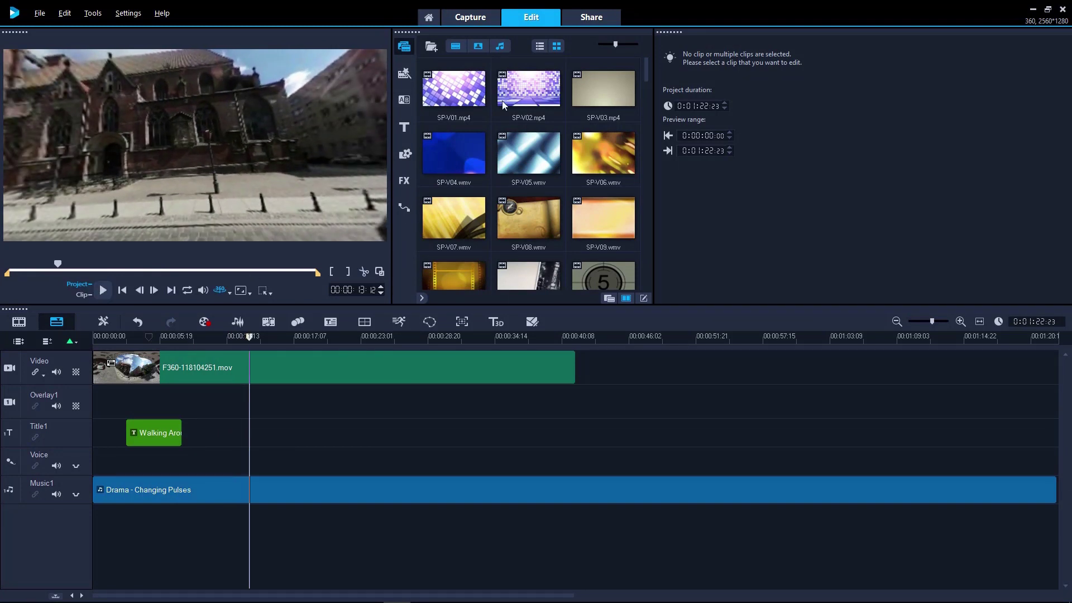
Step: In Share, tick Save as 3D video under Web, then choose SD Card under Disc
{"action": "left_click", "coordinate": [592, 19]}
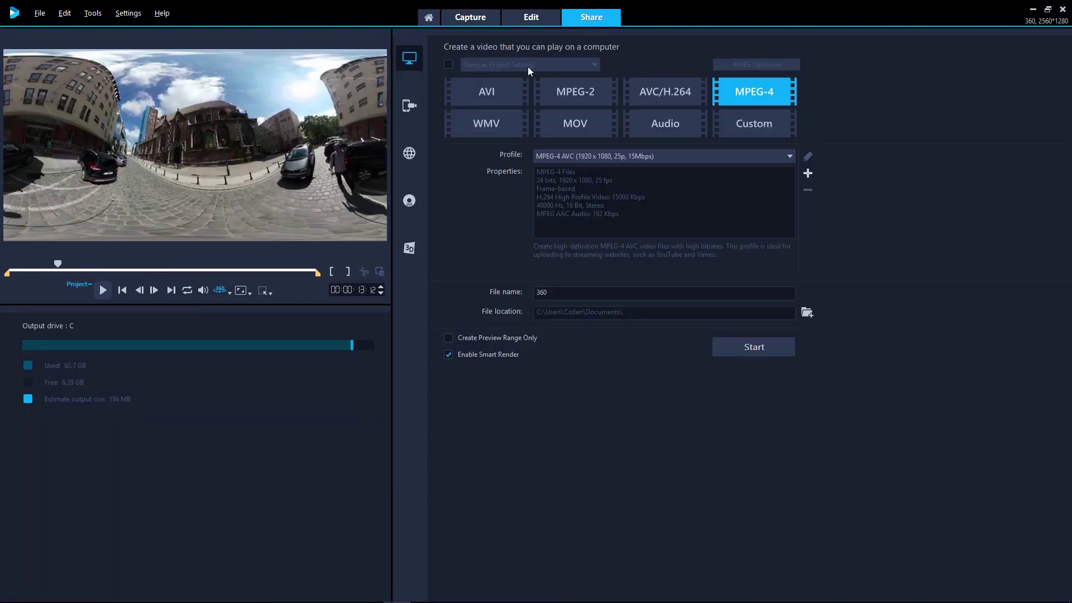
{"action": "left_click", "coordinate": [407, 162]}
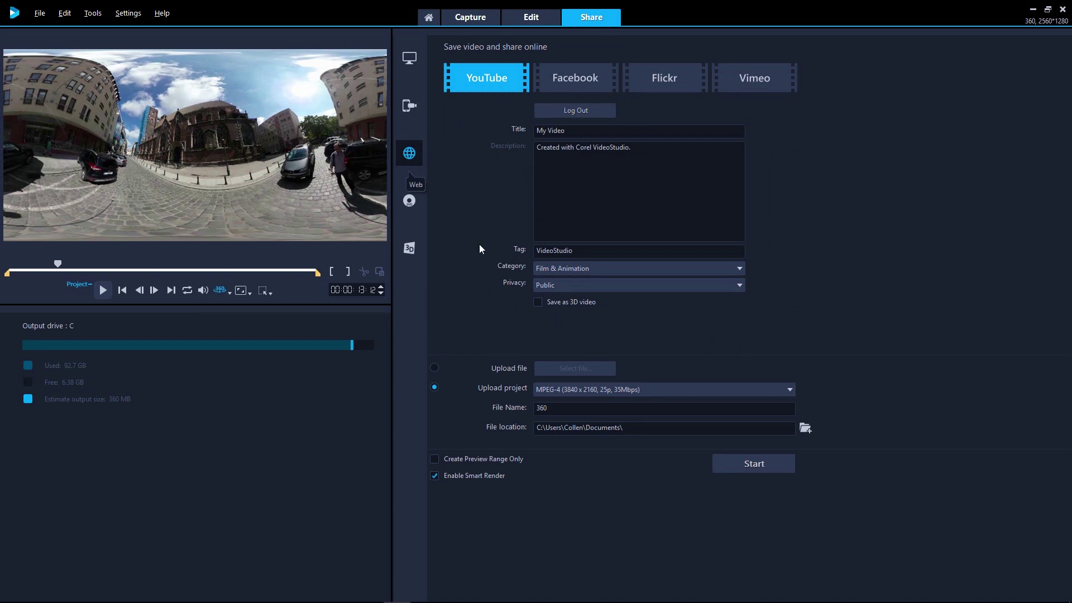
{"action": "left_click", "coordinate": [538, 302]}
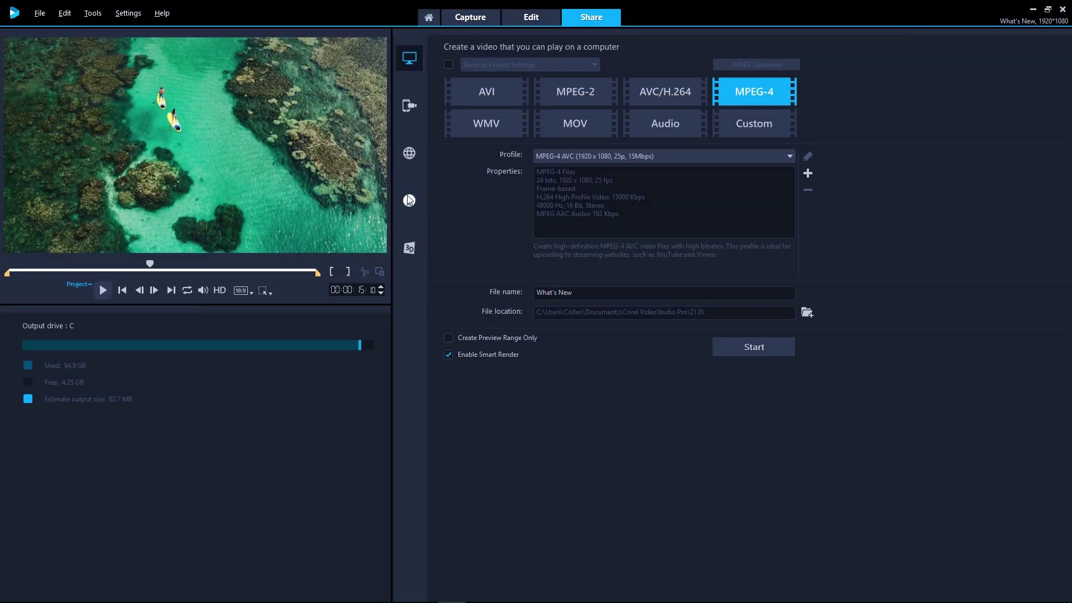
{"action": "left_click", "coordinate": [410, 200]}
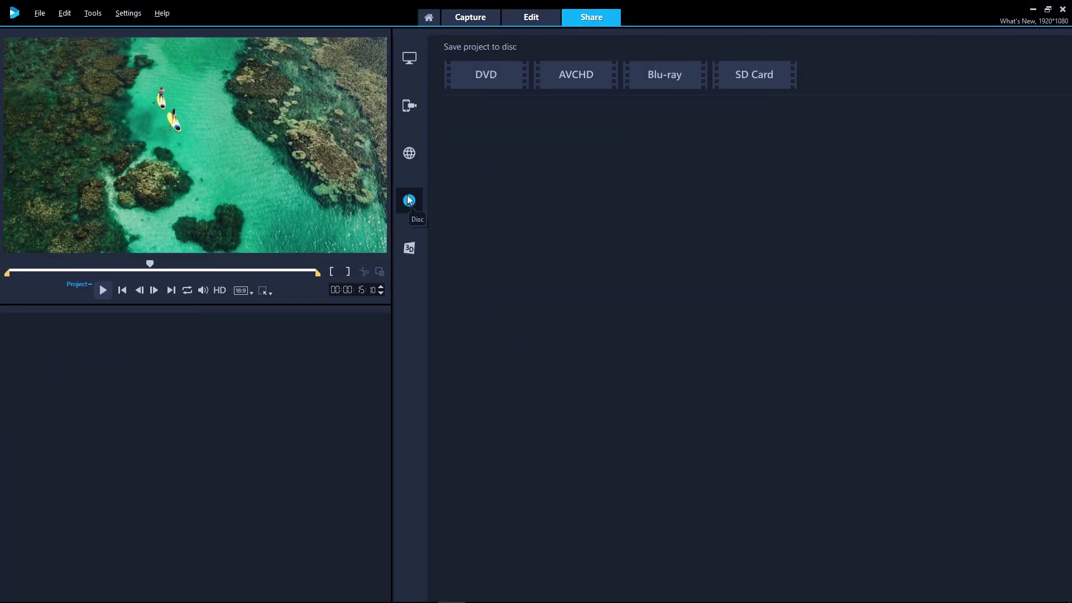
{"action": "left_click", "coordinate": [758, 87]}
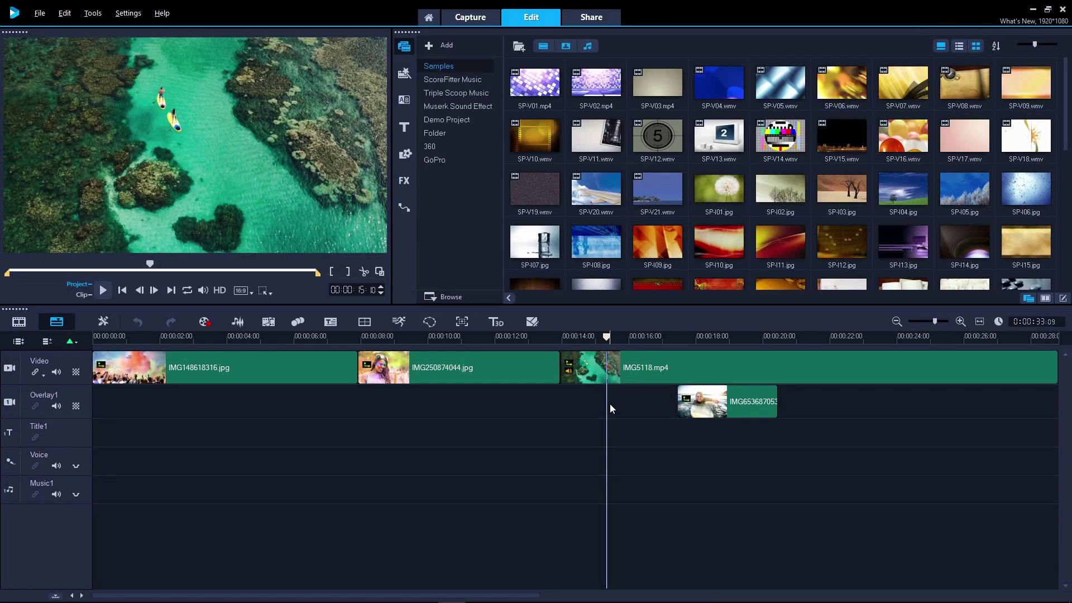
Step: Create a smart proxy file for the IMG5118.mp4 clip
{"action": "right_click", "coordinate": [646, 373]}
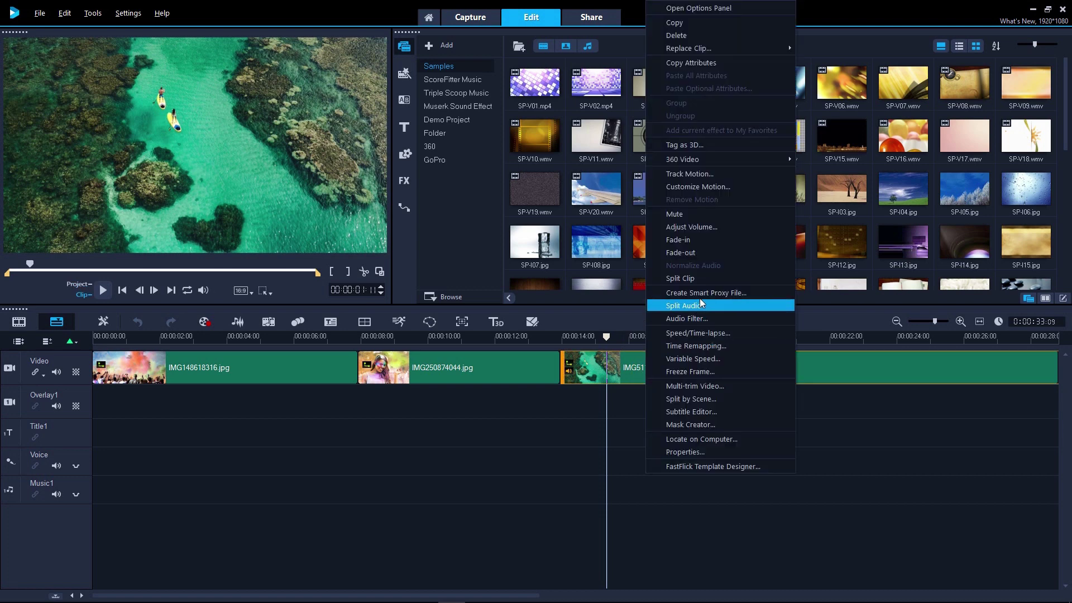
{"action": "left_click", "coordinate": [702, 293]}
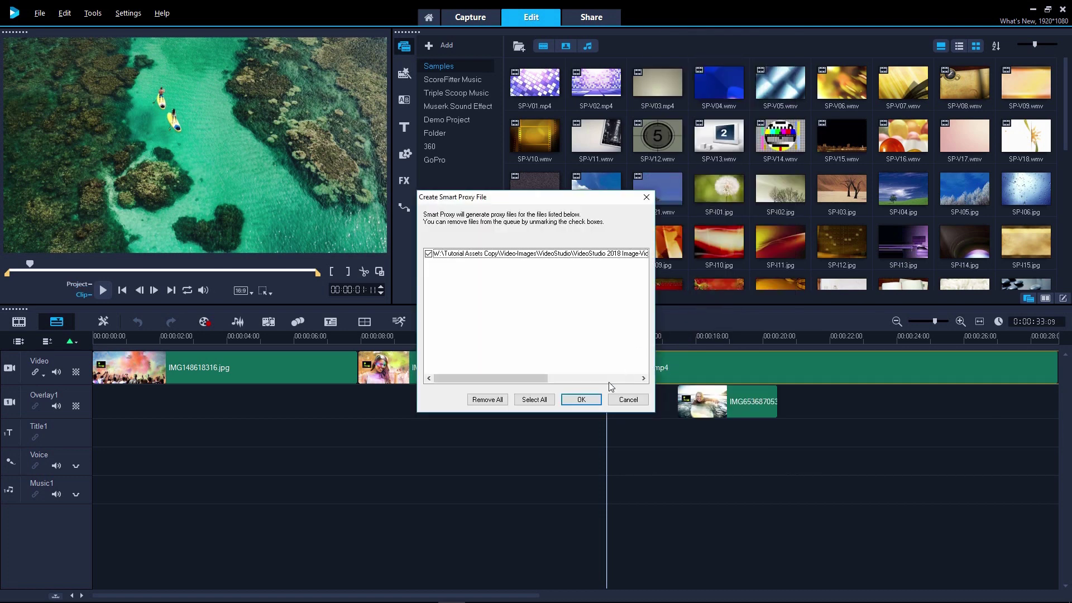
{"action": "left_click", "coordinate": [594, 400]}
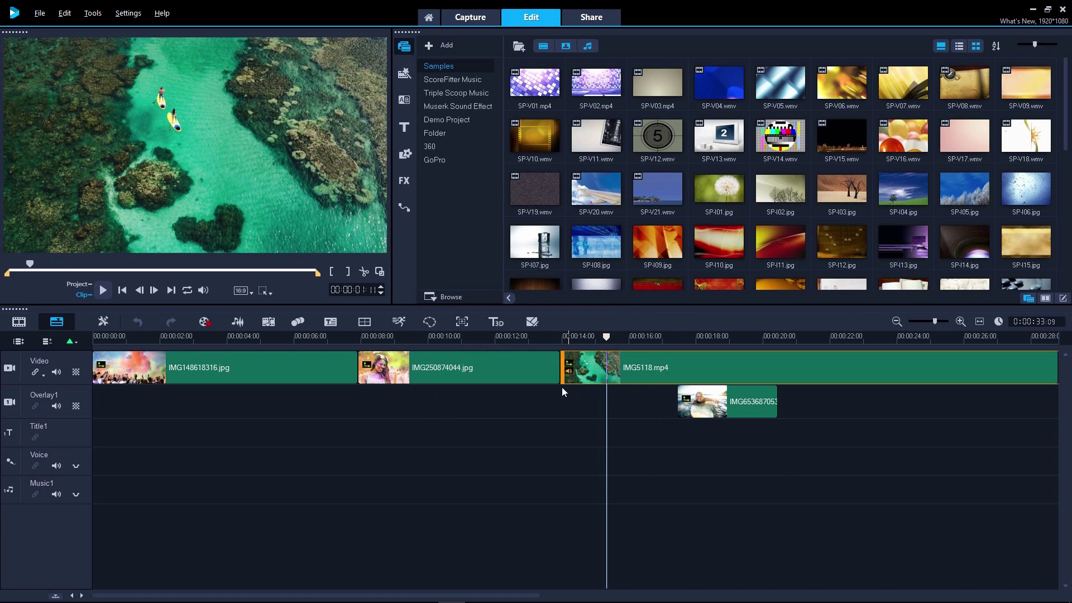
Step: Open the Smart Proxy settings from the Settings menu's Smart Proxy Manager
{"action": "left_click", "coordinate": [128, 13]}
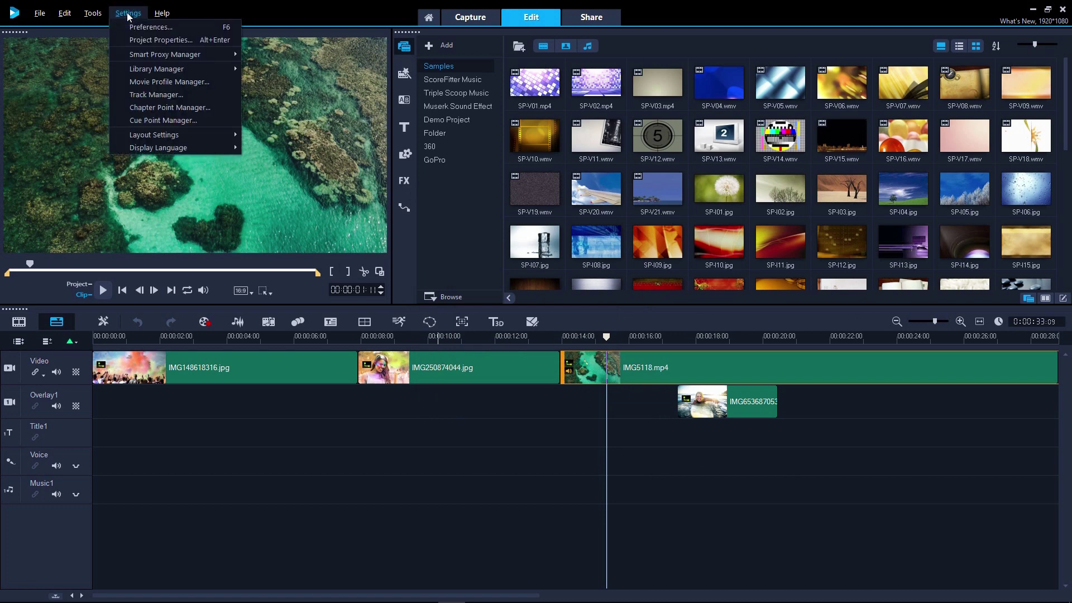
{"action": "mouse_move", "coordinate": [139, 59]}
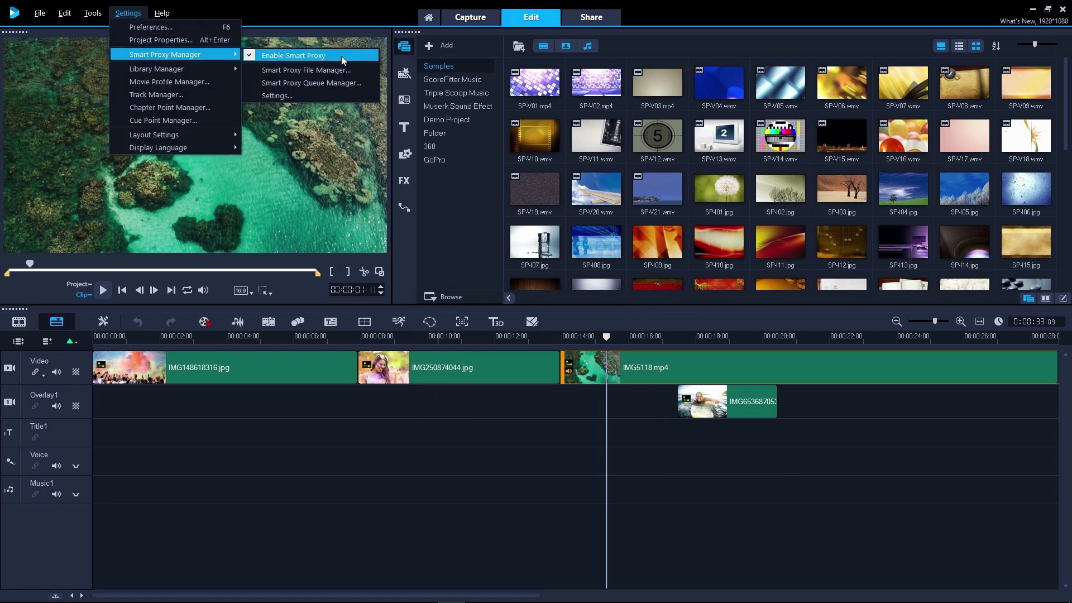
{"action": "left_click", "coordinate": [345, 94]}
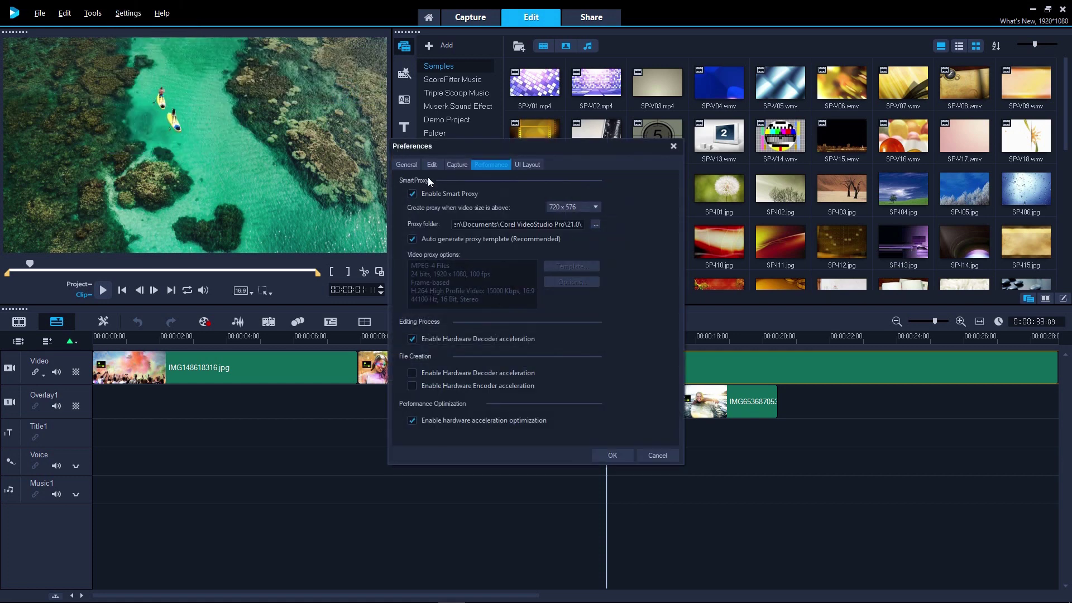